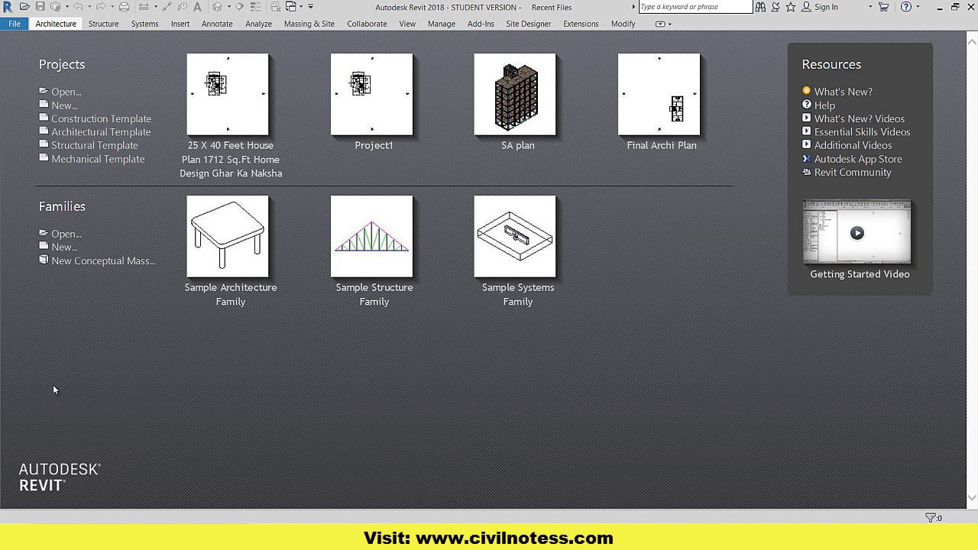
Choose DefaultMetric.rte from the India templates folder as the new project's template.
{"action": "left_click", "coordinate": [61, 106]}
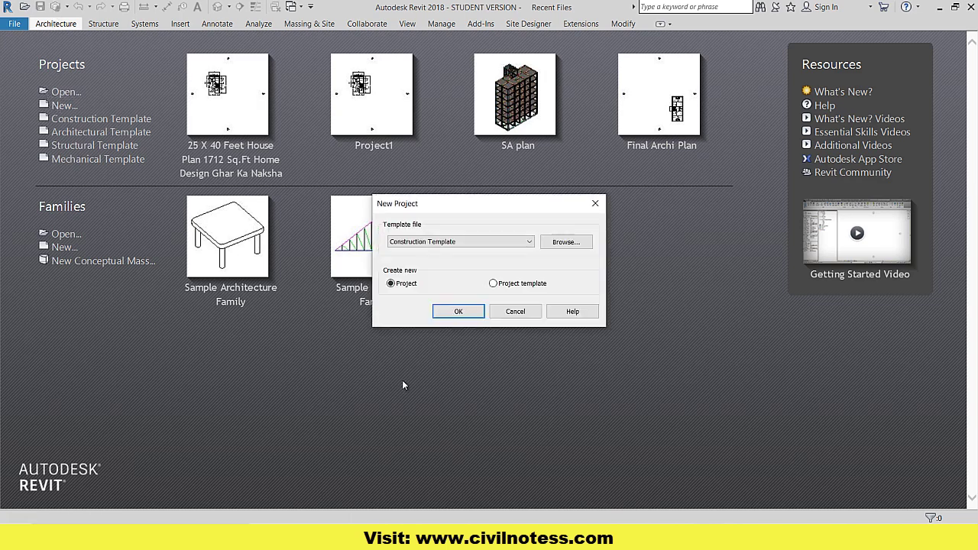
{"action": "mouse_move", "coordinate": [429, 203]}
{"action": "left_mouse_down"}
{"action": "mouse_move", "coordinate": [502, 251]}
{"action": "mouse_move", "coordinate": [451, 181]}
{"action": "left_mouse_up"}
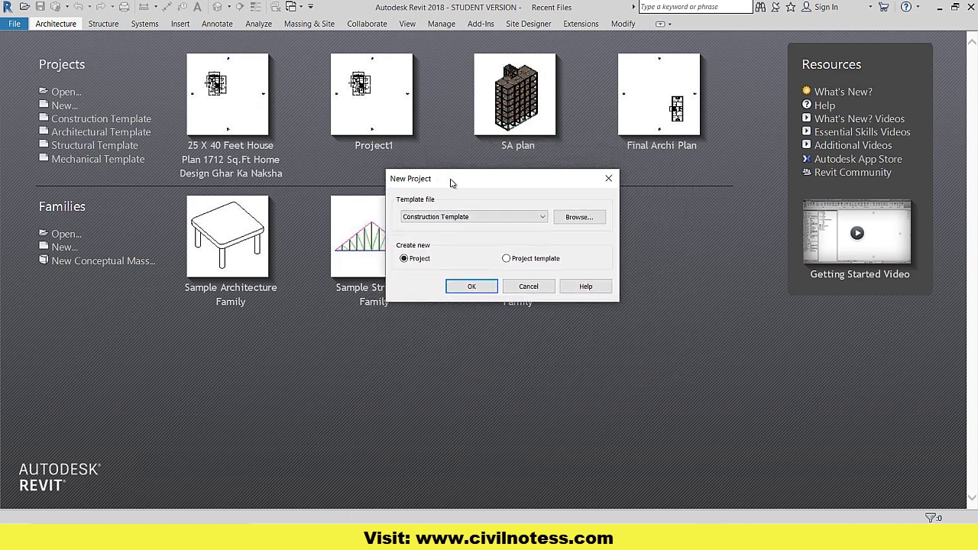
{"action": "left_click", "coordinate": [526, 220]}
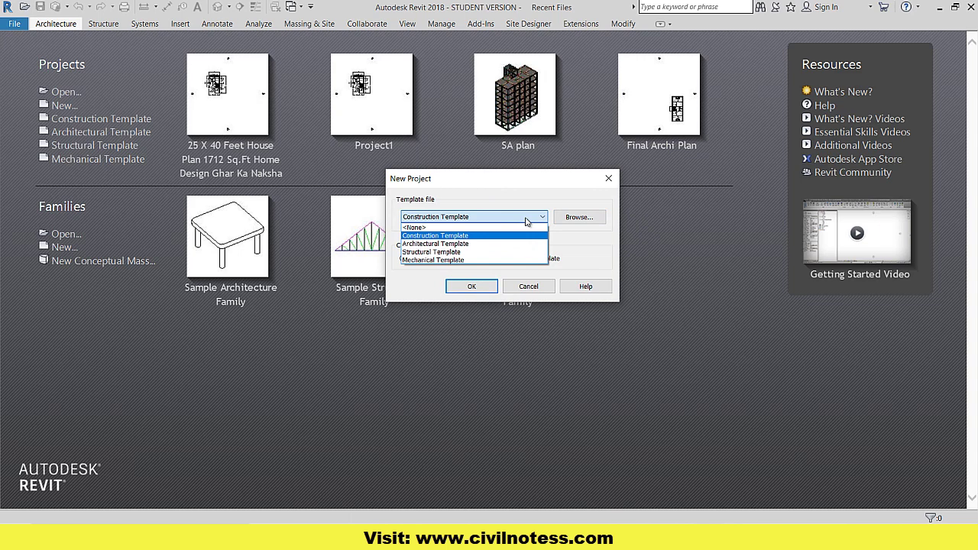
{"action": "left_click", "coordinate": [526, 220]}
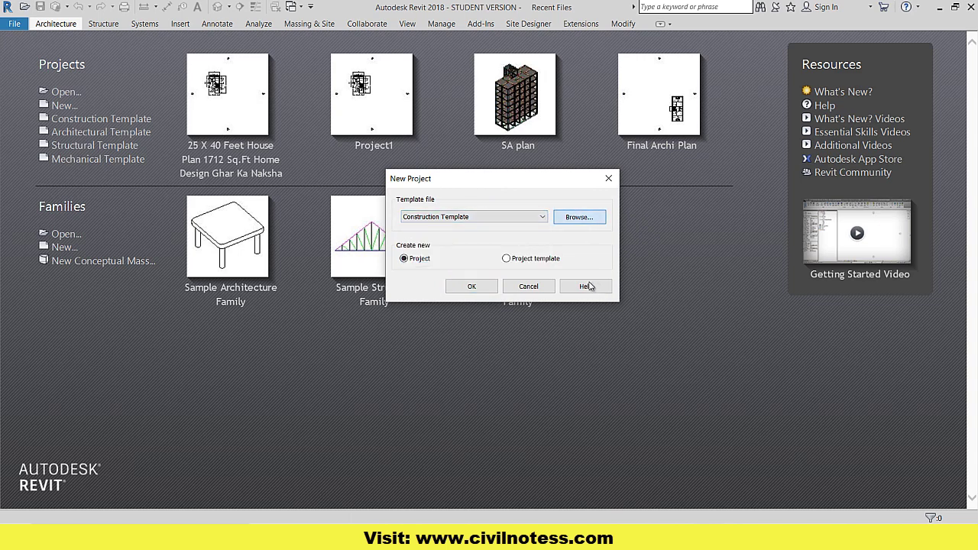
{"action": "left_click", "coordinate": [578, 217]}
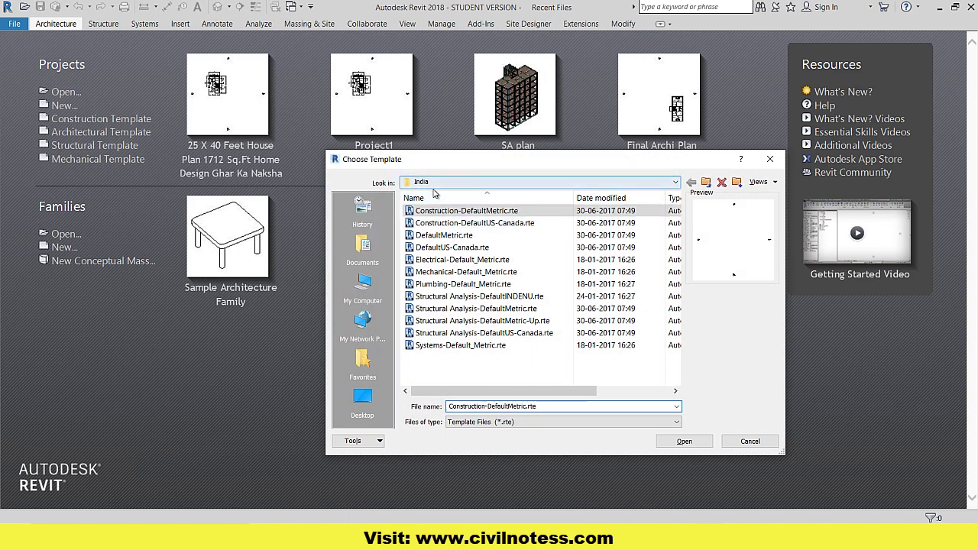
{"action": "left_click", "coordinate": [436, 182]}
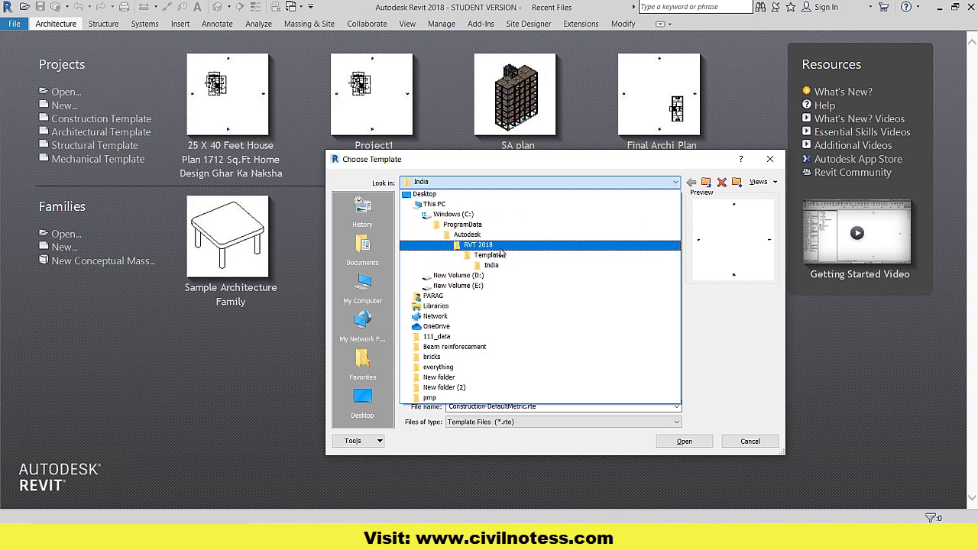
{"action": "left_click", "coordinate": [493, 266]}
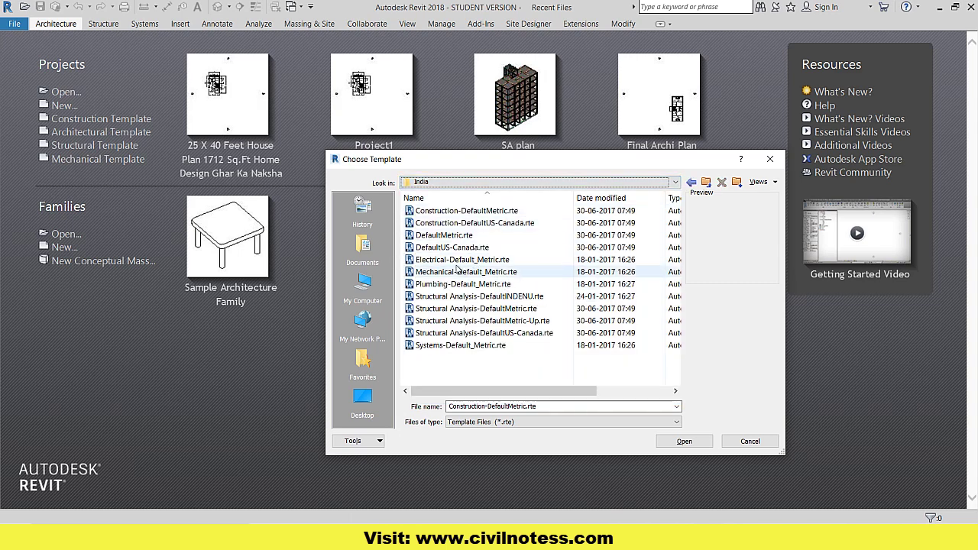
{"action": "left_click", "coordinate": [428, 235]}
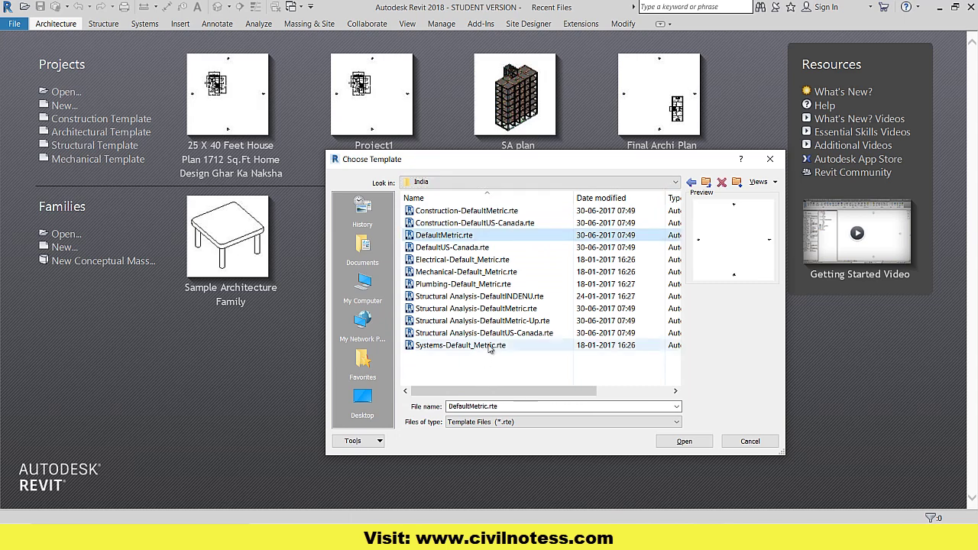
{"action": "left_click", "coordinate": [485, 309]}
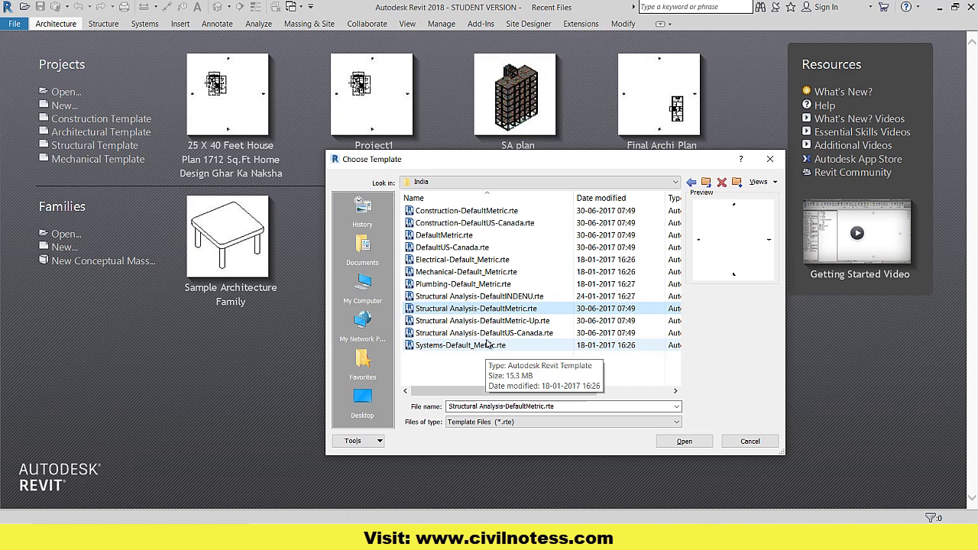
{"action": "left_click", "coordinate": [488, 334]}
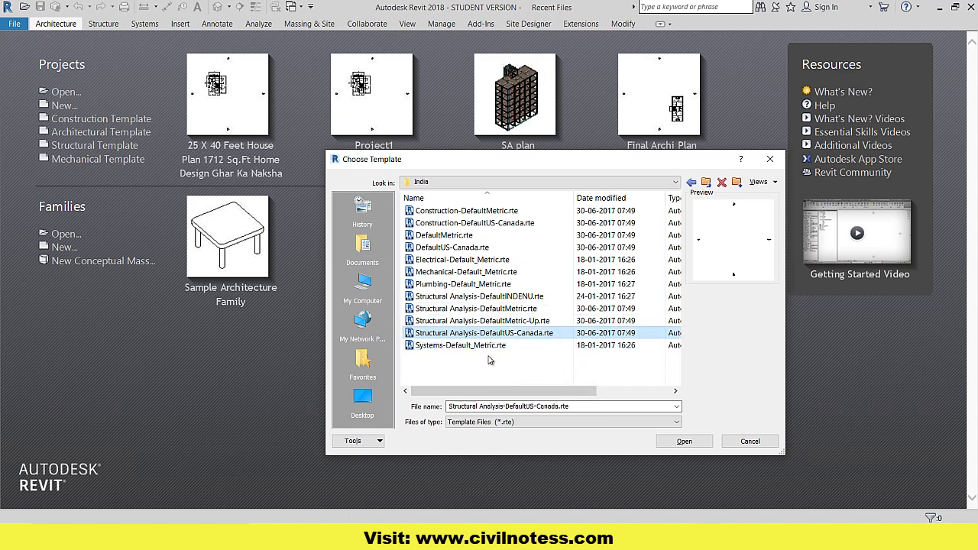
{"action": "left_click", "coordinate": [447, 236]}
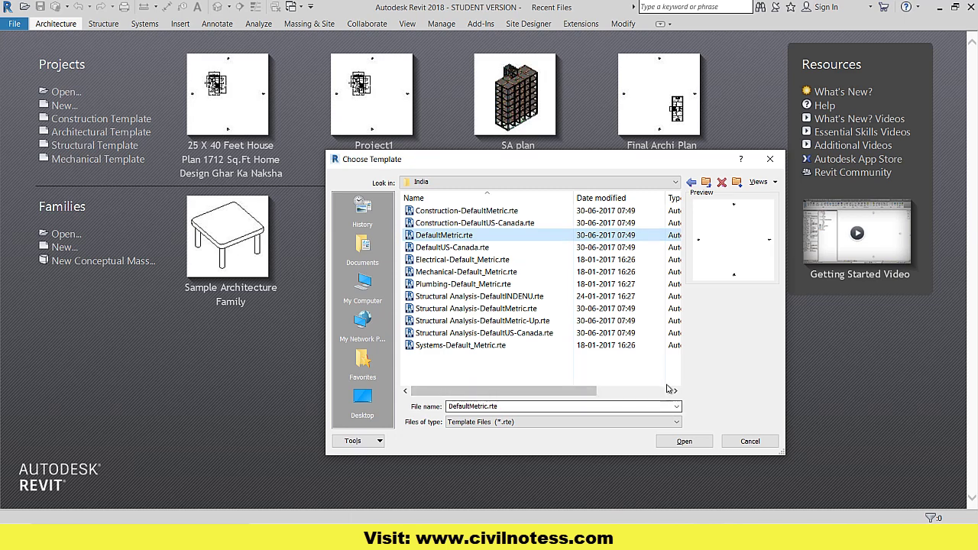
{"action": "left_click", "coordinate": [678, 439]}
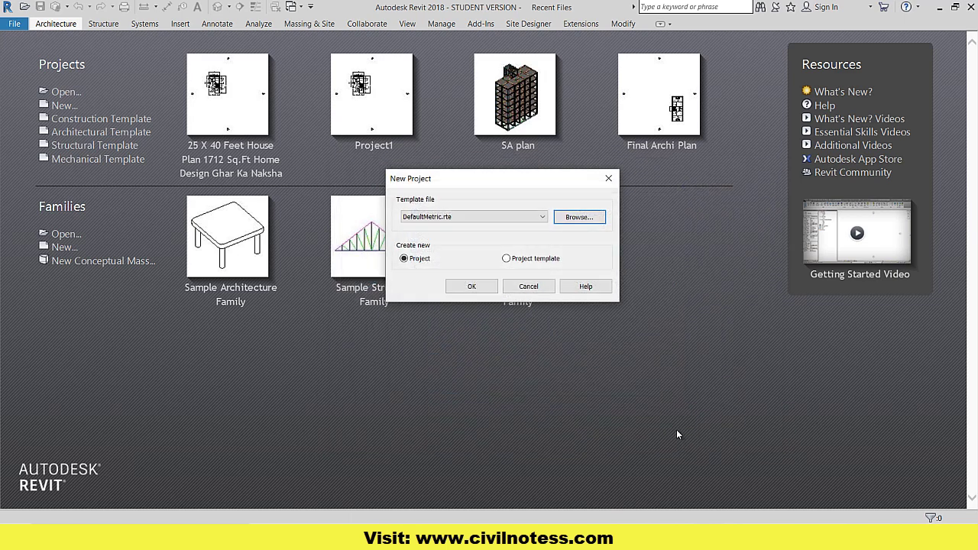
Create the metric project, recentre the Level 1 plan, and select Views (all) in the Project Browser.
{"action": "left_click", "coordinate": [471, 286]}
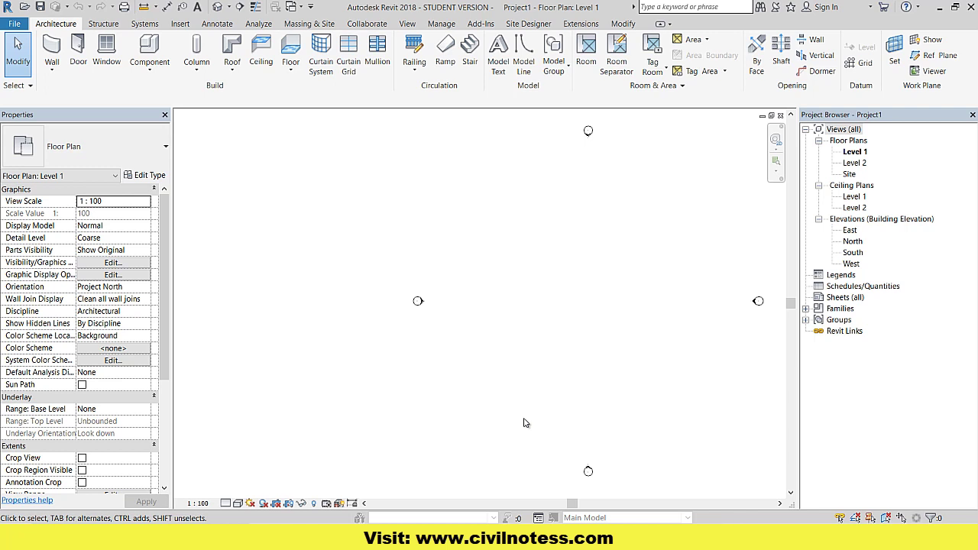
{"action": "middle_click_drag", "start_coordinate": [584, 343], "coordinate": [483, 336]}
{"action": "scroll", "coordinate": [469, 340], "scroll_direction": "down", "scroll_amount": 1}
{"action": "left_click", "coordinate": [862, 370]}
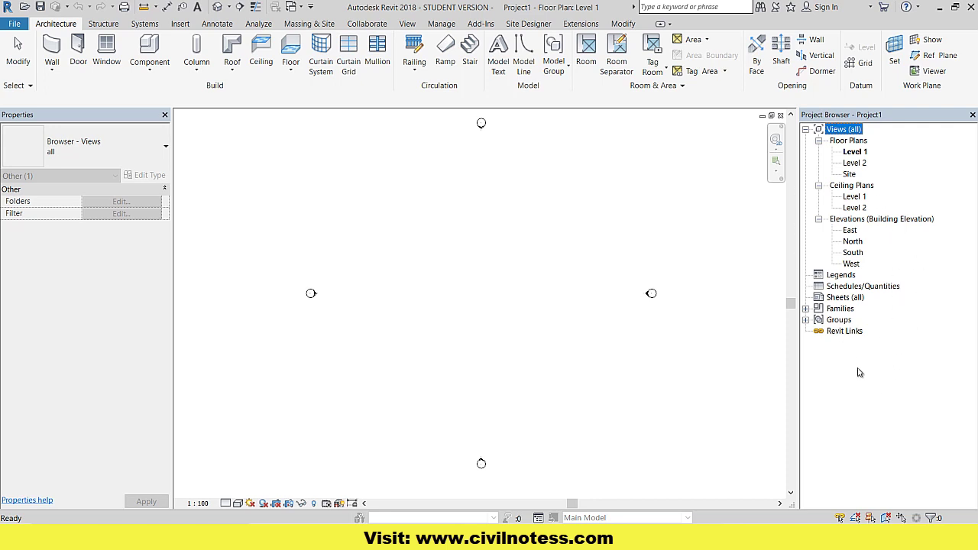
{"action": "left_click", "coordinate": [844, 152]}
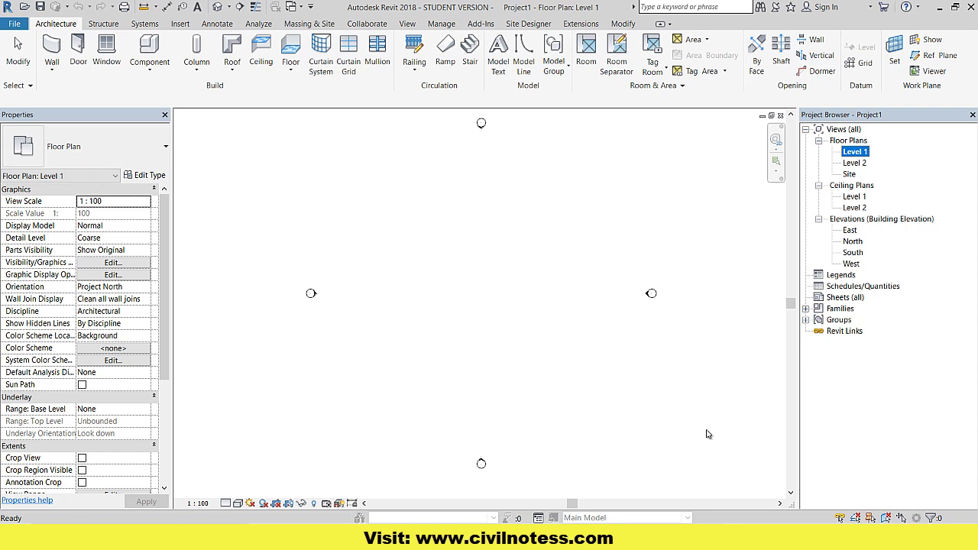
{"action": "right_click", "coordinate": [220, 259]}
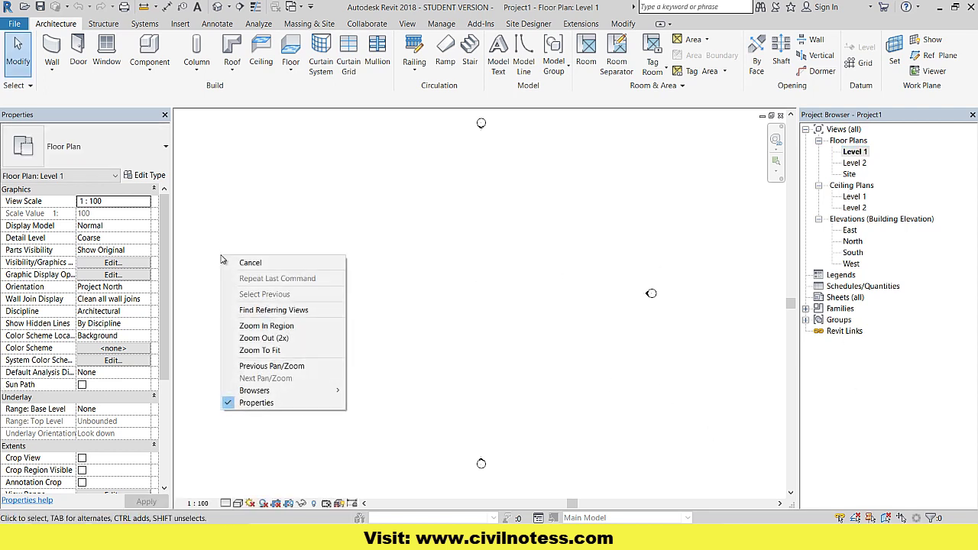
{"action": "left_click", "coordinate": [252, 402]}
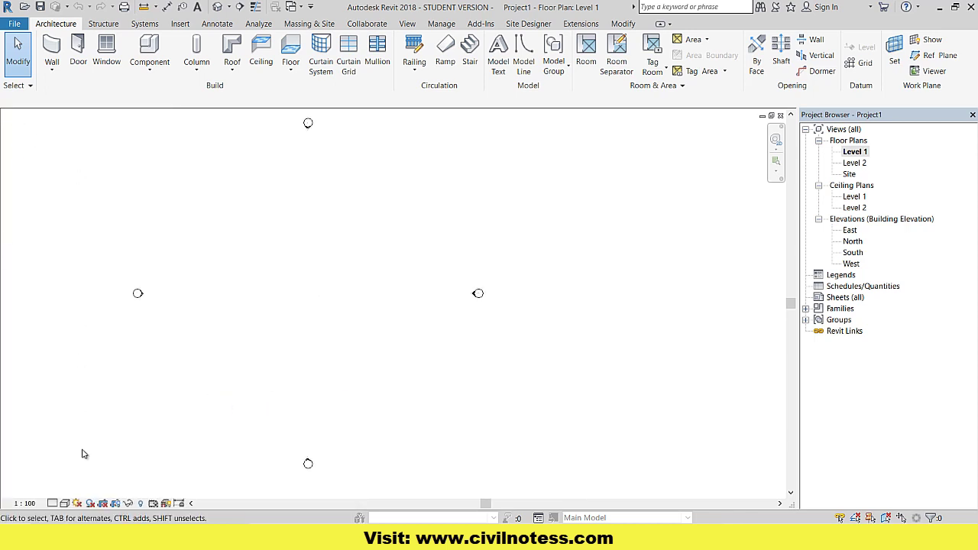
{"action": "right_click", "coordinate": [250, 290]}
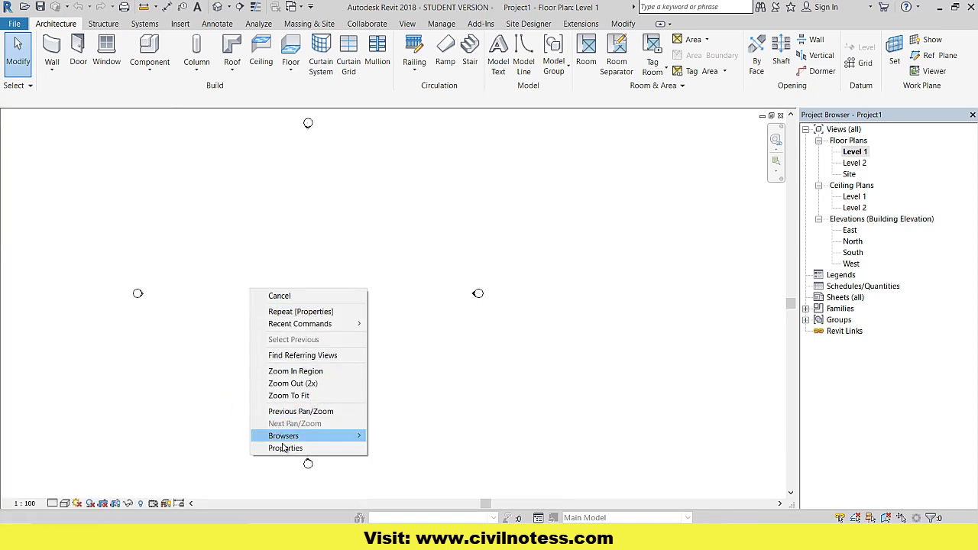
{"action": "left_click", "coordinate": [285, 447]}
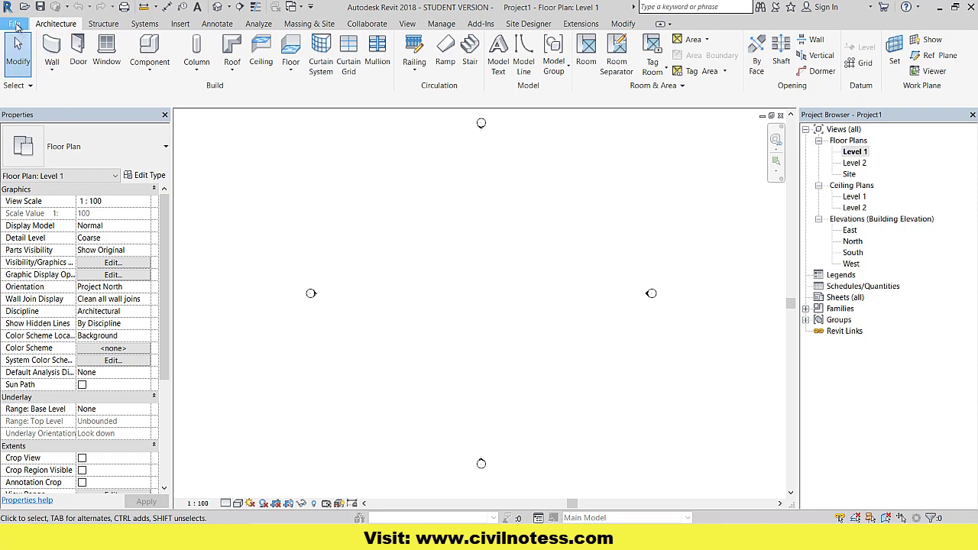
{"action": "left_click", "coordinate": [15, 25]}
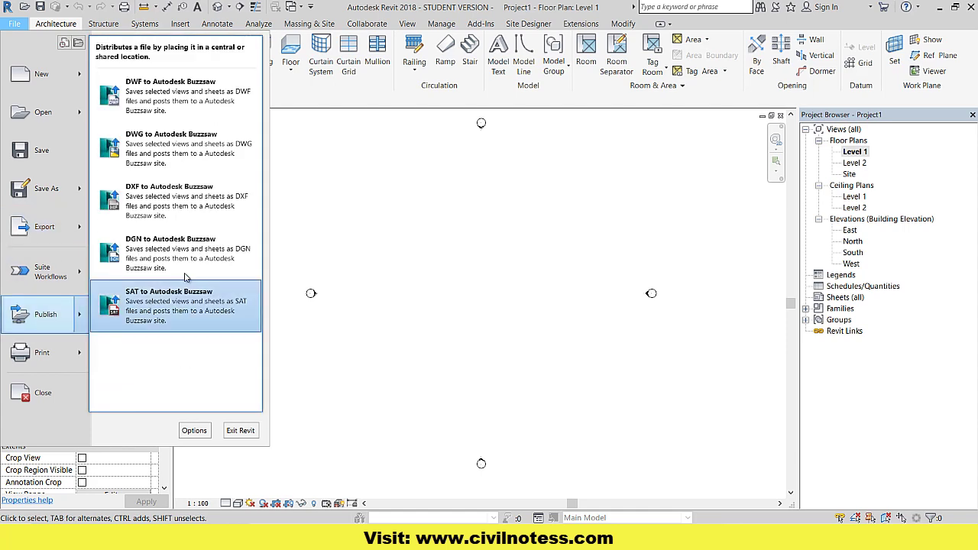
{"action": "mouse_move", "coordinate": [46, 314]}
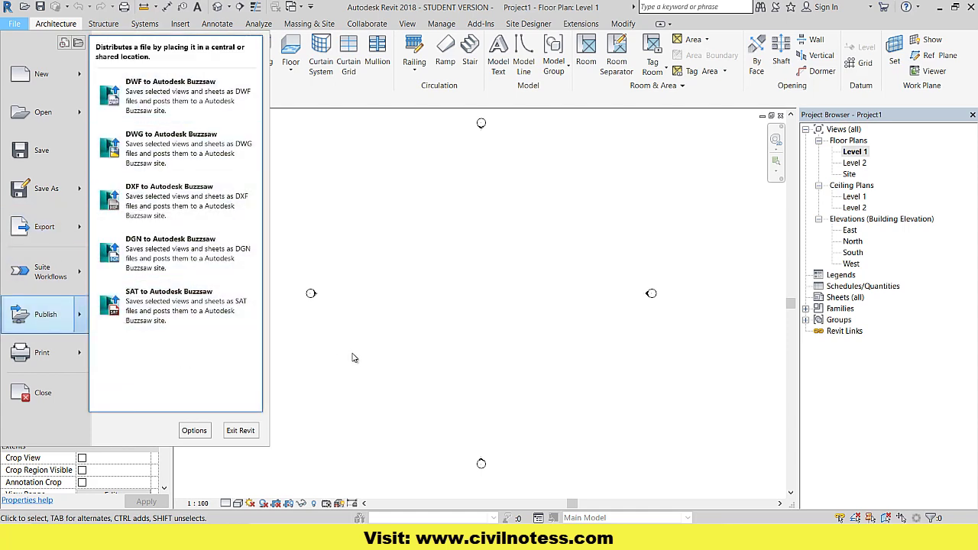
{"action": "left_click", "coordinate": [355, 358]}
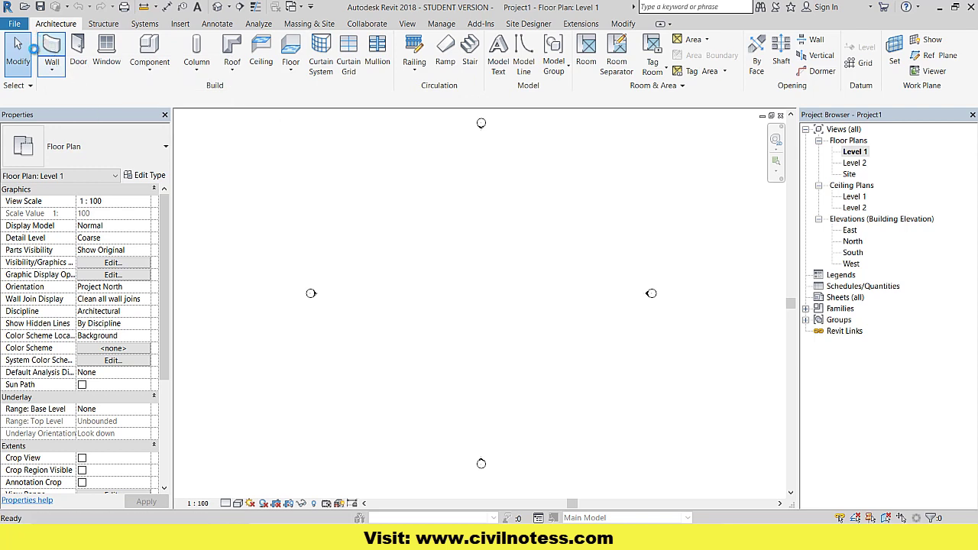
Start the Wall tool, which defaults to Generic - 200mm walls 8000.0 high.
{"action": "left_click", "coordinate": [51, 69]}
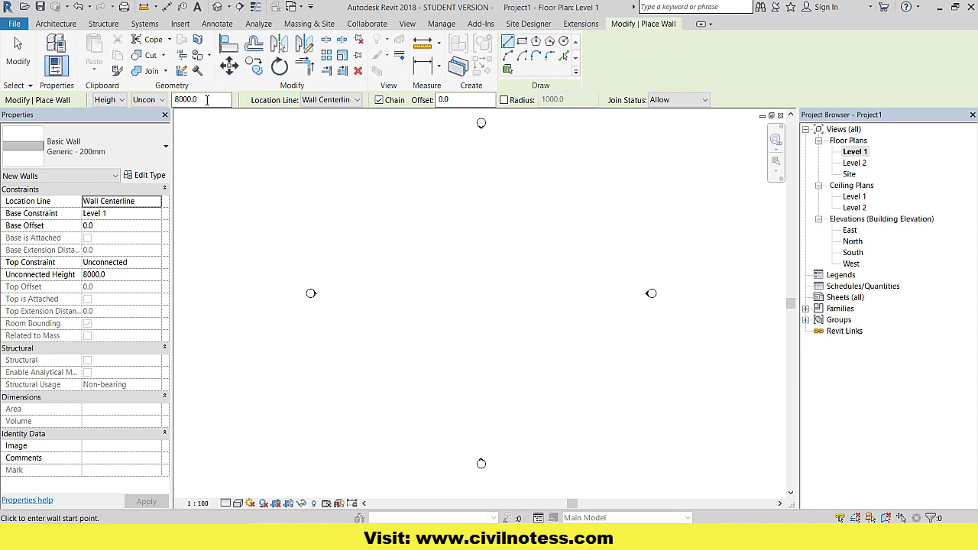
{"action": "double_click", "coordinate": [206, 99]}
{"action": "type", "text": "3"}
{"action": "key", "text": "Return"}
{"action": "left_click", "coordinate": [106, 147]}
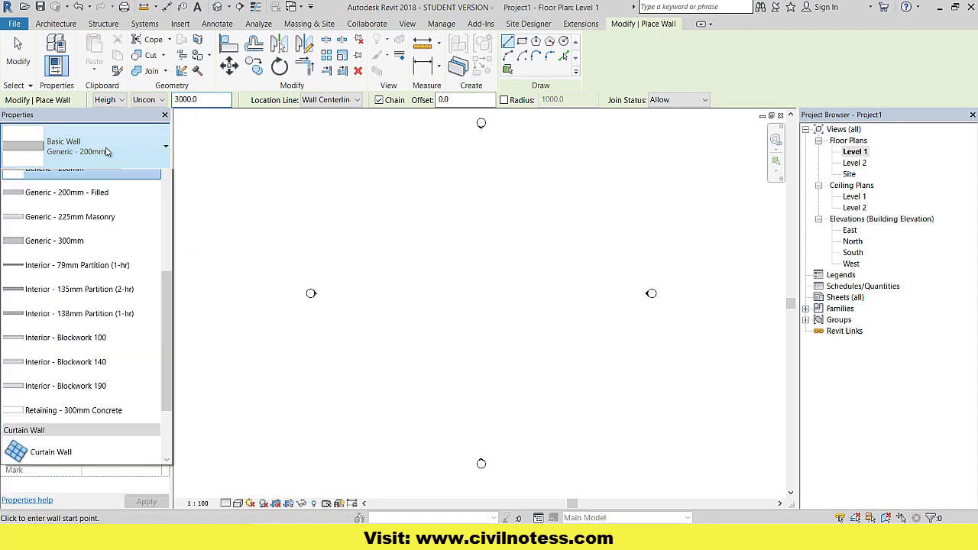
{"action": "scroll", "coordinate": [85, 338], "scroll_direction": "down", "scroll_amount": 2}
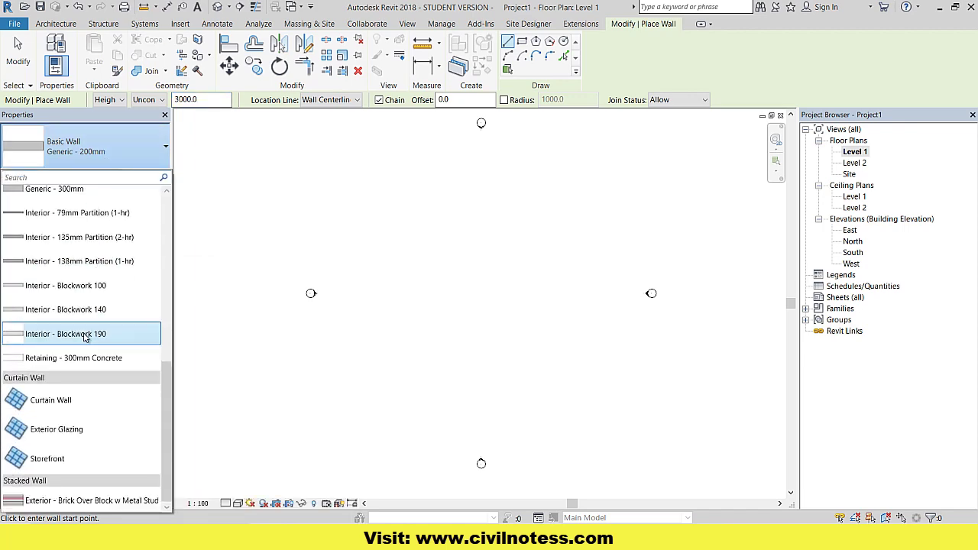
{"action": "scroll", "coordinate": [86, 337], "scroll_direction": "up", "scroll_amount": 3}
{"action": "scroll", "coordinate": [85, 337], "scroll_direction": "up", "scroll_amount": 3}
{"action": "scroll", "coordinate": [85, 337], "scroll_direction": "up", "scroll_amount": 2}
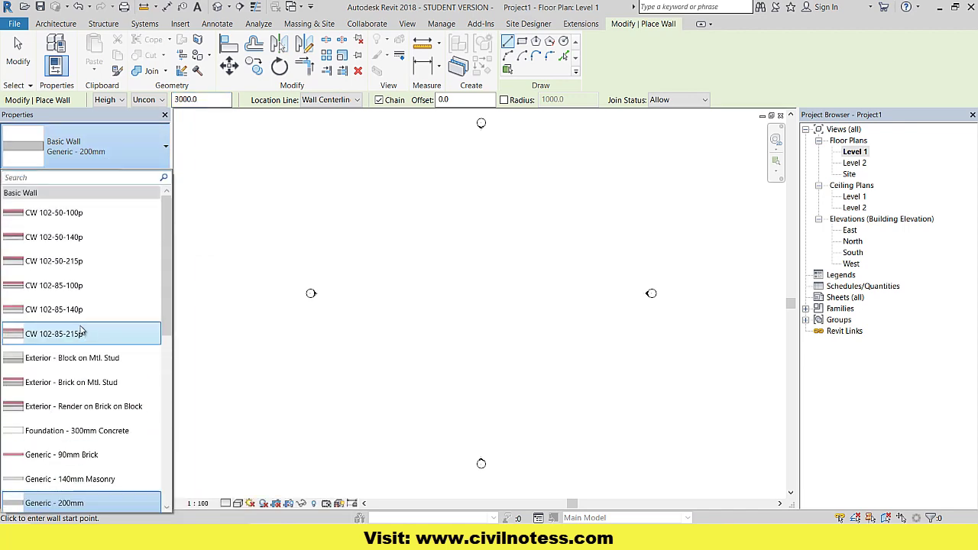
{"action": "scroll", "coordinate": [49, 252], "scroll_direction": "down", "scroll_amount": 2}
{"action": "scroll", "coordinate": [53, 281], "scroll_direction": "down", "scroll_amount": 1}
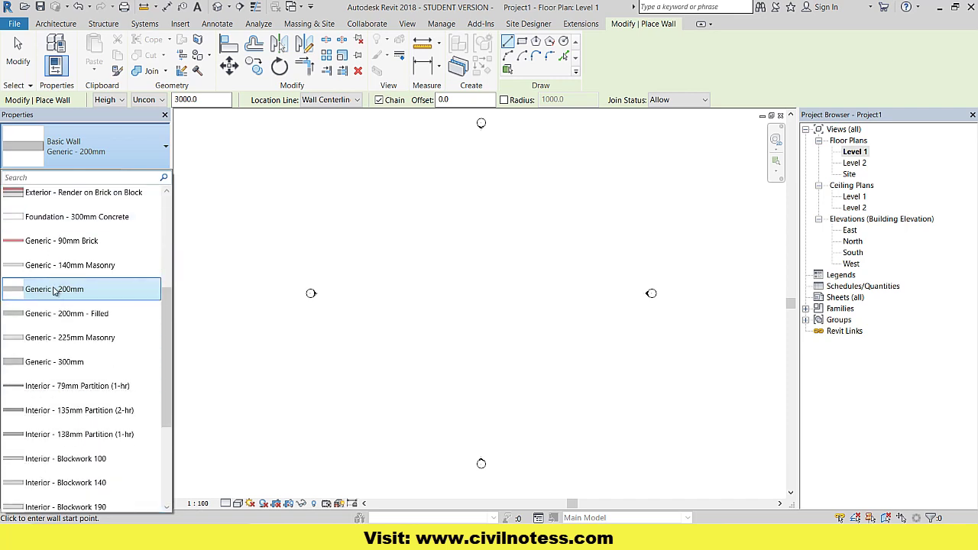
{"action": "scroll", "coordinate": [61, 294], "scroll_direction": "down", "scroll_amount": 1}
{"action": "scroll", "coordinate": [59, 303], "scroll_direction": "down", "scroll_amount": 2}
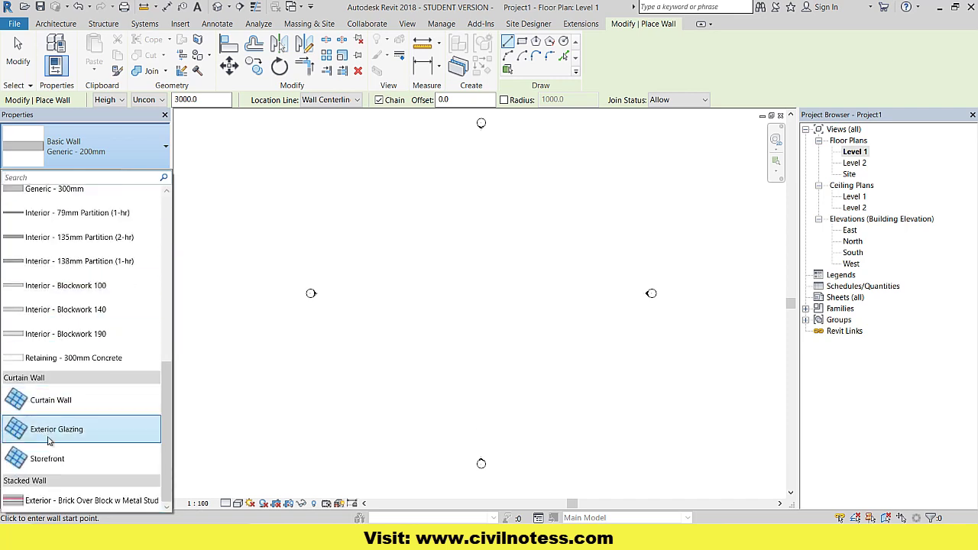
{"action": "scroll", "coordinate": [60, 496], "scroll_direction": "up", "scroll_amount": 3}
{"action": "scroll", "coordinate": [61, 492], "scroll_direction": "up", "scroll_amount": 2}
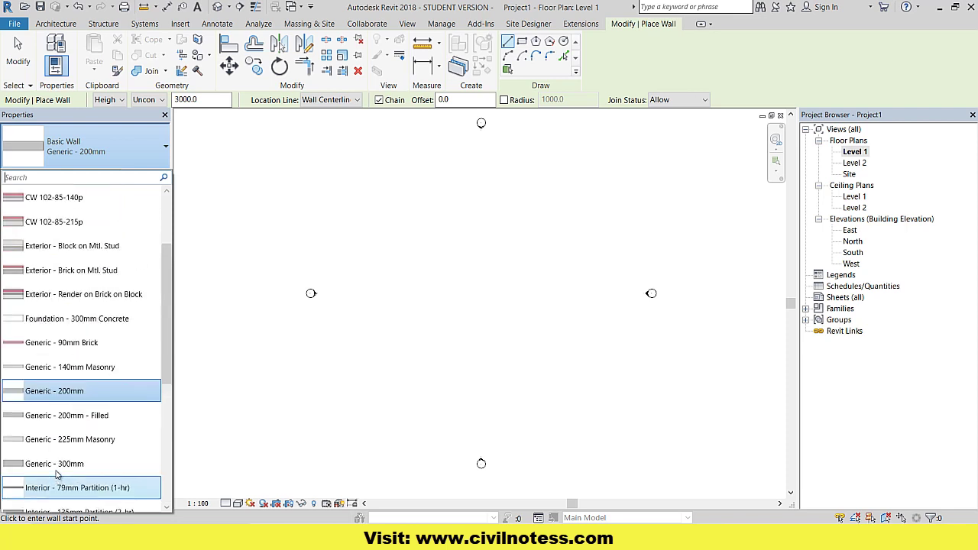
{"action": "left_click", "coordinate": [78, 398]}
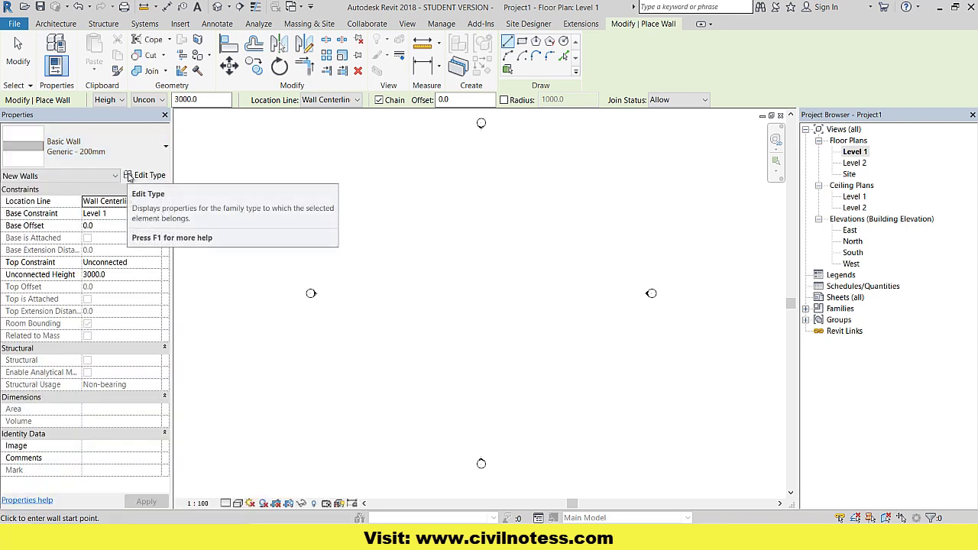
{"action": "mouse_move", "coordinate": [145, 175]}
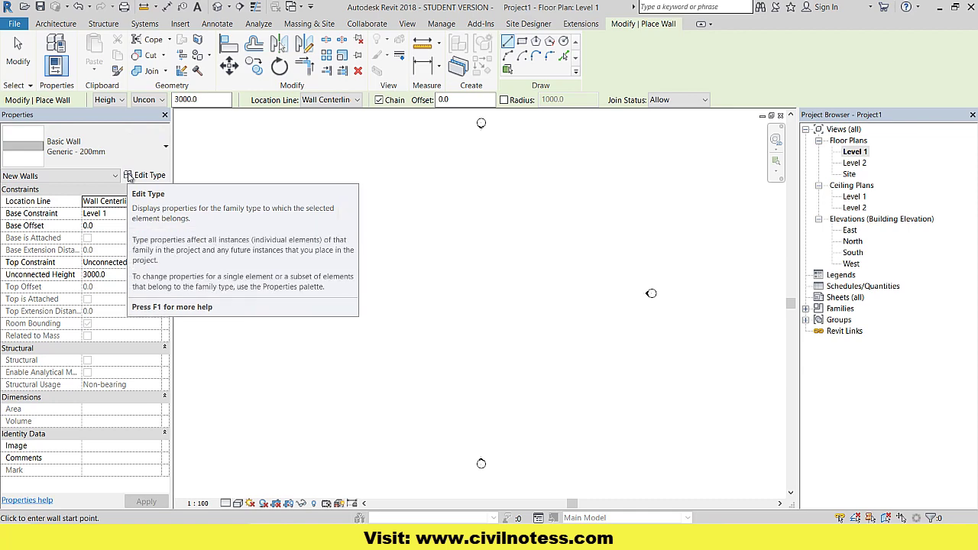
Duplicate the current wall type as 'Generic - 300mm 2'.
{"action": "left_click", "coordinate": [128, 176]}
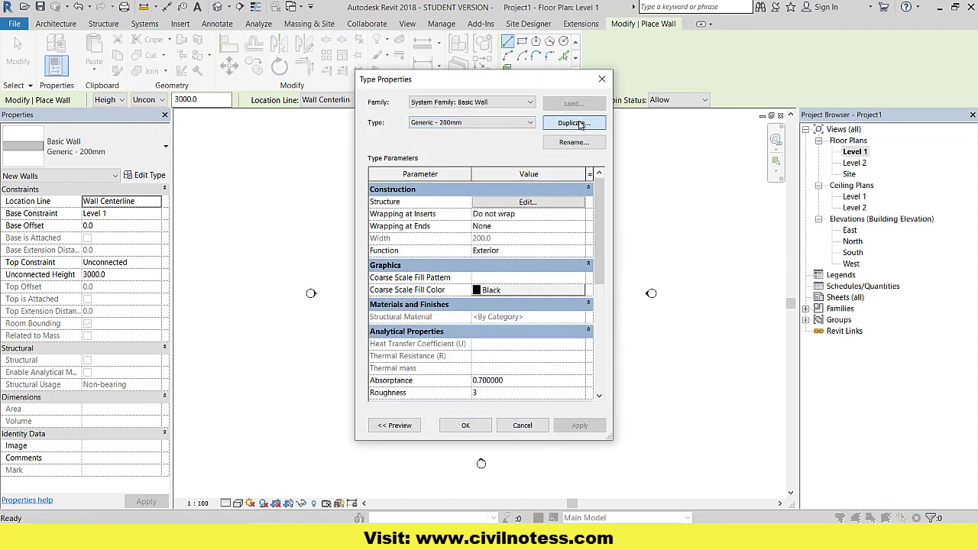
{"action": "left_click", "coordinate": [573, 124]}
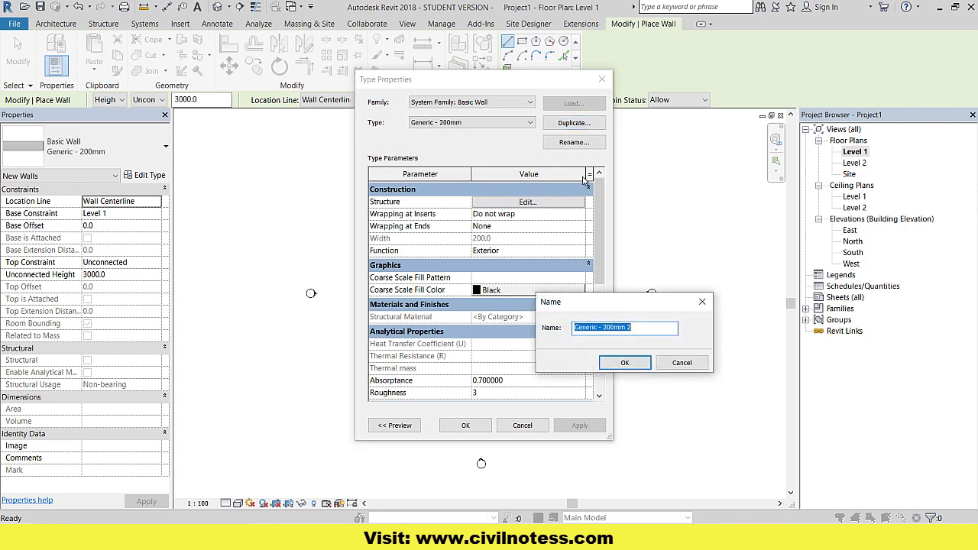
{"action": "left_click", "coordinate": [611, 324]}
{"action": "key", "text": "BackSpace"}
{"action": "type", "text": "3"}
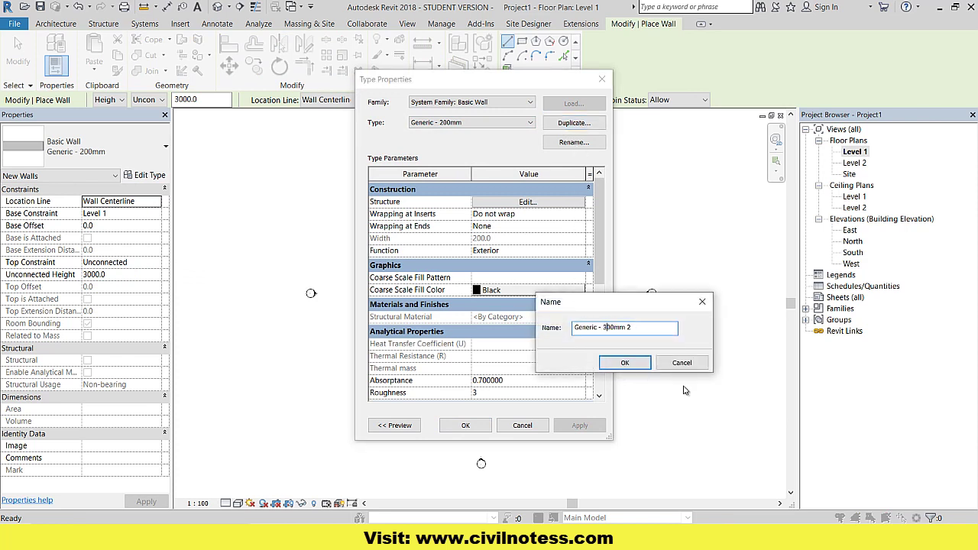
{"action": "left_click", "coordinate": [625, 362]}
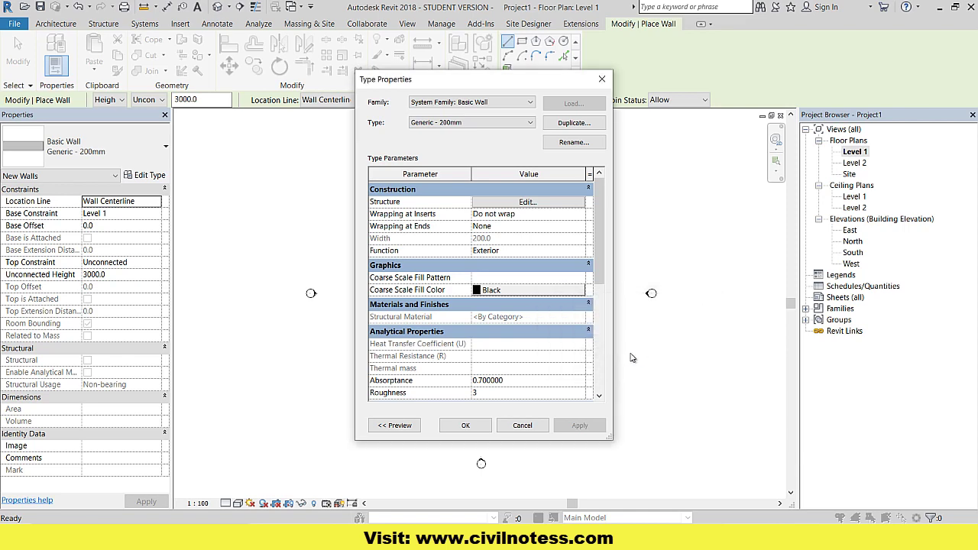
Set the new type's structure layer thickness to 300 and apply the type.
{"action": "left_click", "coordinate": [527, 201]}
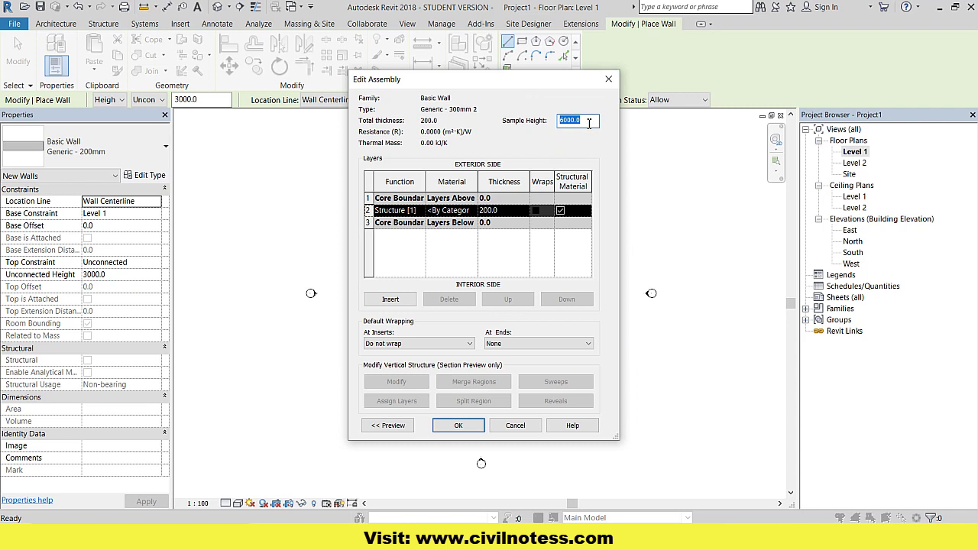
{"action": "type", "text": "3"}
{"action": "left_click", "coordinate": [503, 213]}
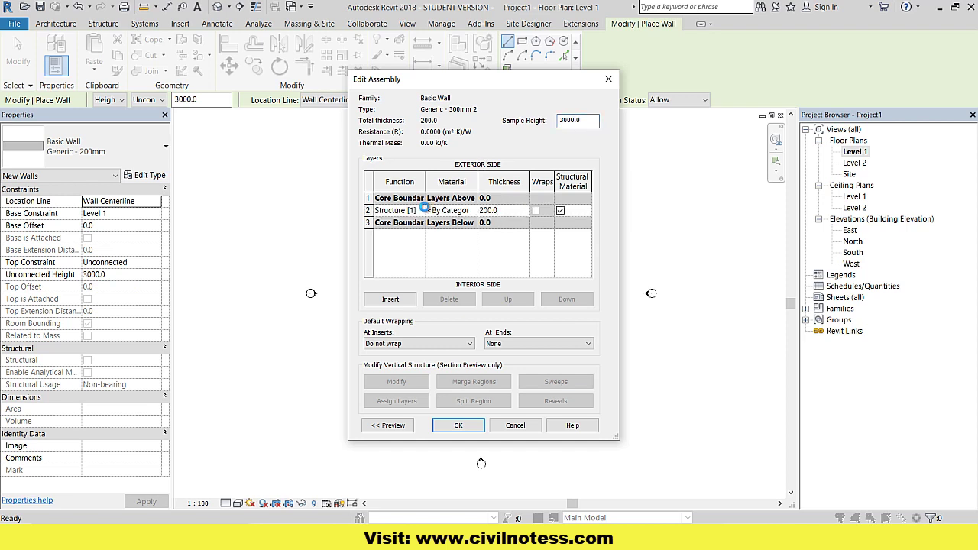
{"action": "key", "text": "BackSpace"}
{"action": "left_click", "coordinate": [456, 426]}
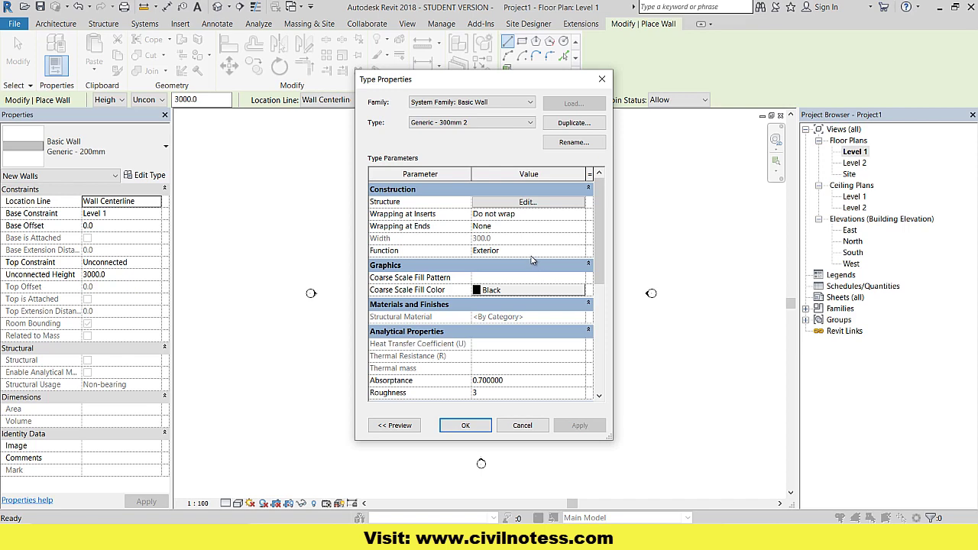
{"action": "scroll", "coordinate": [524, 282], "scroll_direction": "down", "scroll_amount": 2}
{"action": "scroll", "coordinate": [524, 282], "scroll_direction": "down", "scroll_amount": 1}
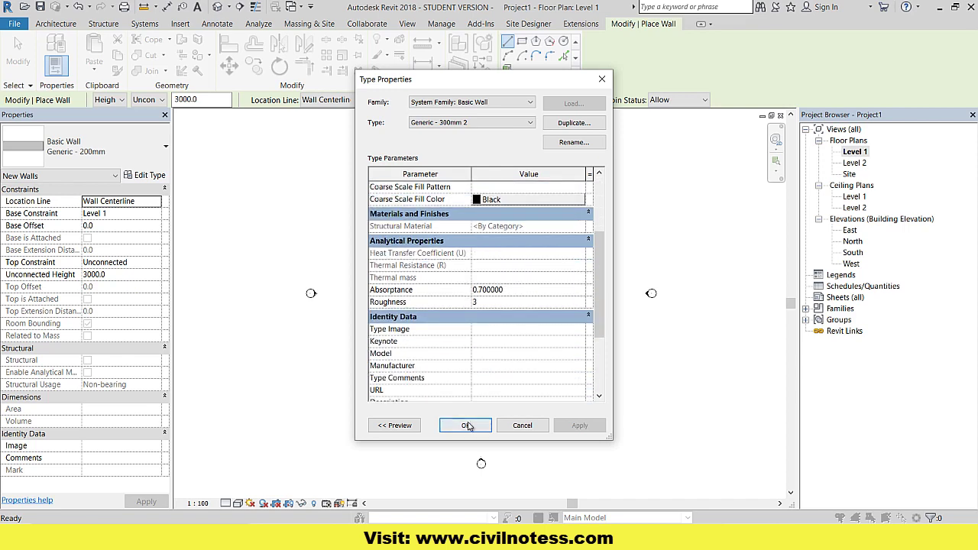
{"action": "left_click", "coordinate": [466, 426]}
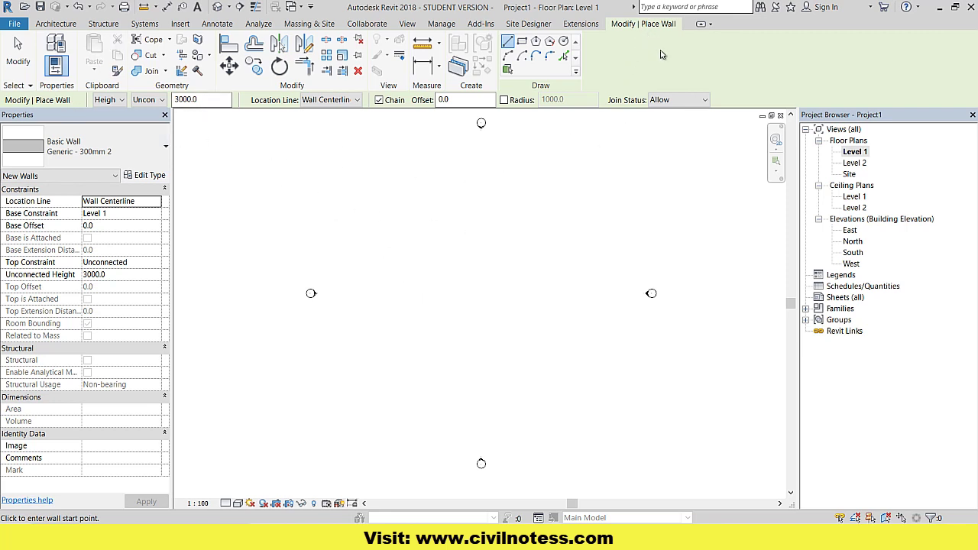
Draw the 10000 x 5000 wall loop from a start point, closing it at the first corner.
{"action": "left_click", "coordinate": [375, 227]}
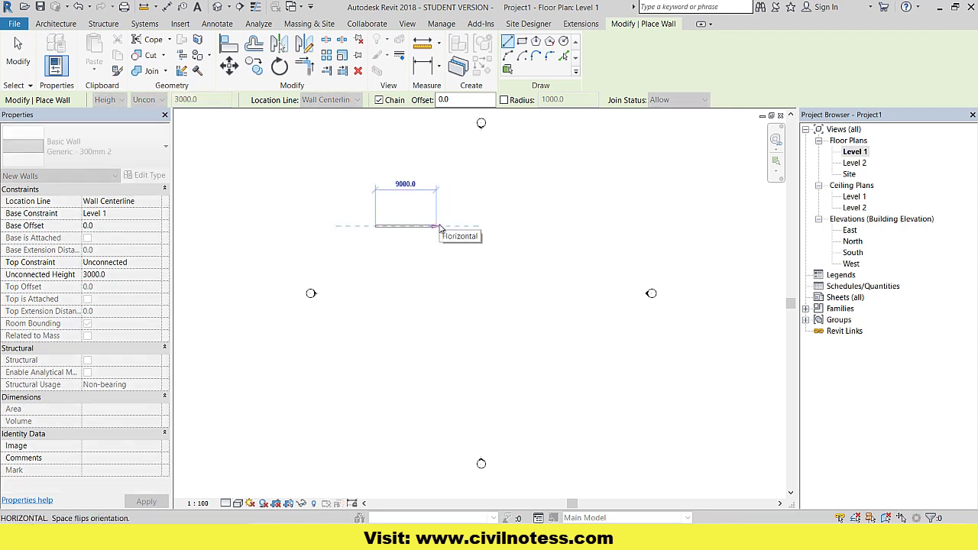
{"action": "type", "text": "10000"}
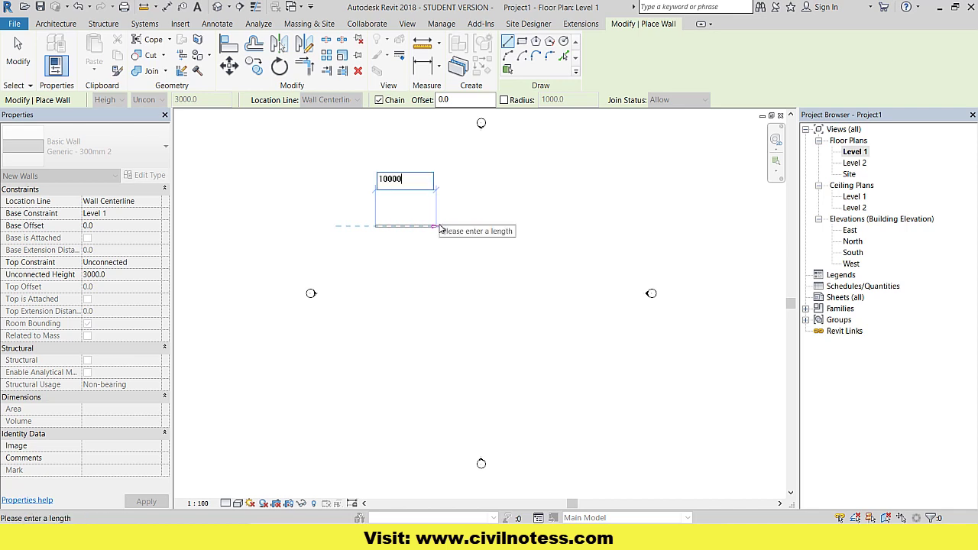
{"action": "key", "text": "Return"}
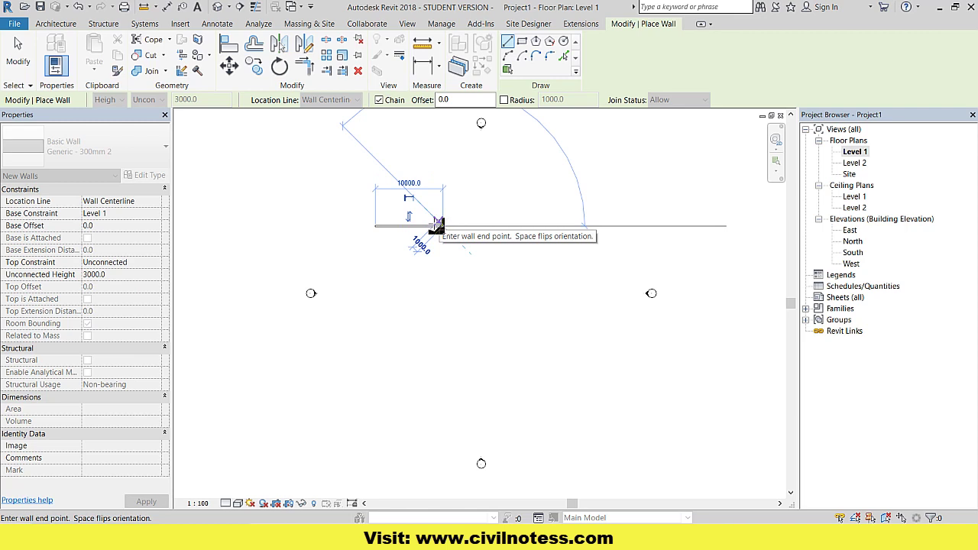
{"action": "scroll", "coordinate": [428, 223], "scroll_direction": "up", "scroll_amount": 2}
{"action": "scroll", "coordinate": [473, 229], "scroll_direction": "up", "scroll_amount": 2}
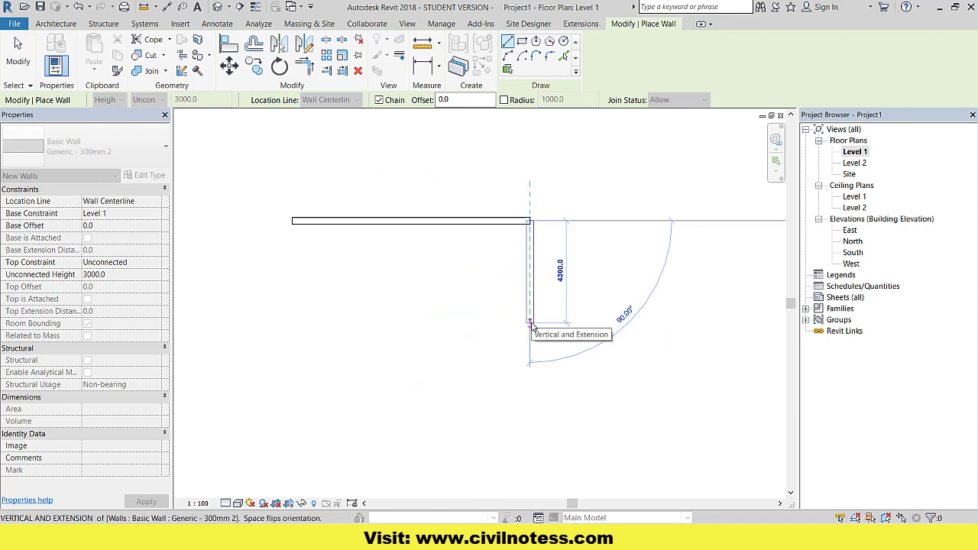
{"action": "type", "text": "5000"}
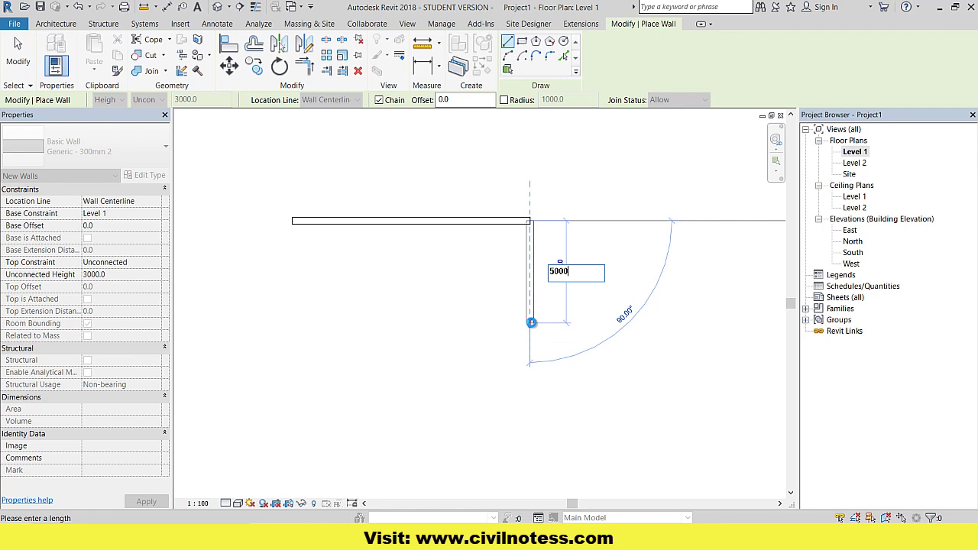
{"action": "key", "text": "Return"}
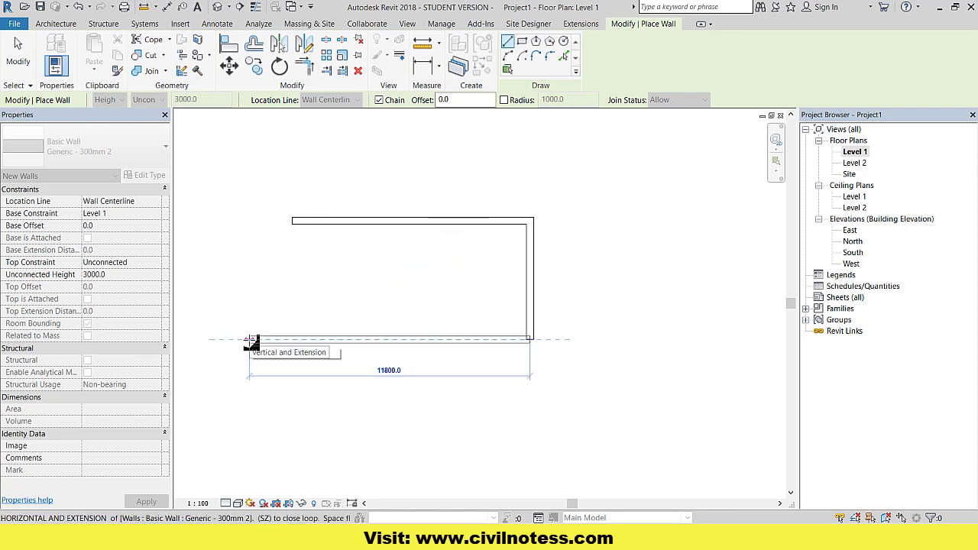
{"action": "type", "text": "10000"}
{"action": "key", "text": "Return"}
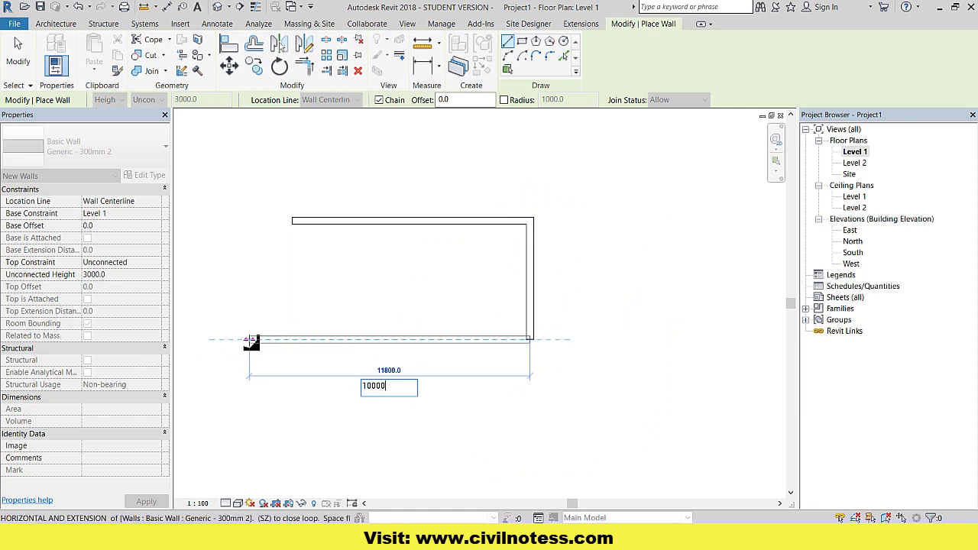
{"action": "left_click", "coordinate": [292, 221]}
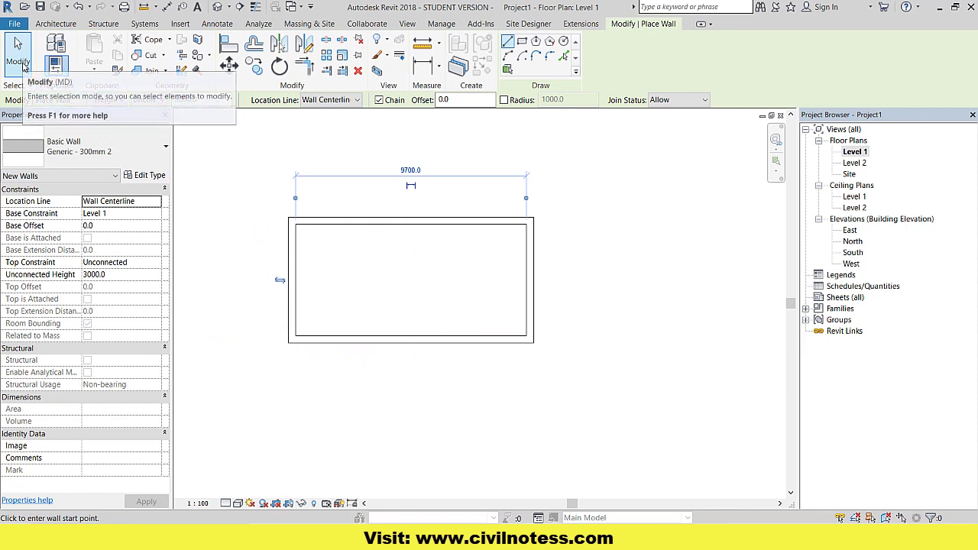
{"action": "left_click", "coordinate": [19, 51]}
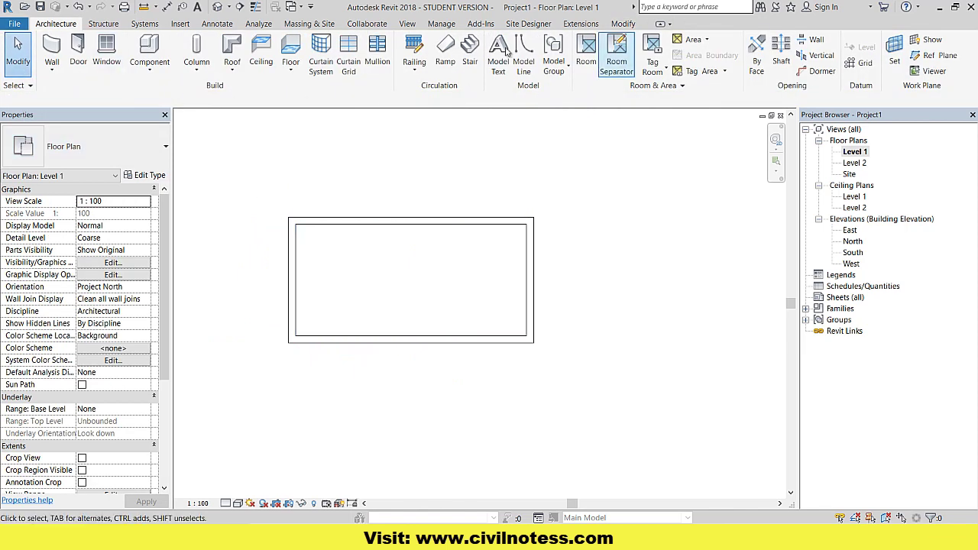
{"action": "middle_click_drag", "start_coordinate": [422, 257], "coordinate": [470, 290]}
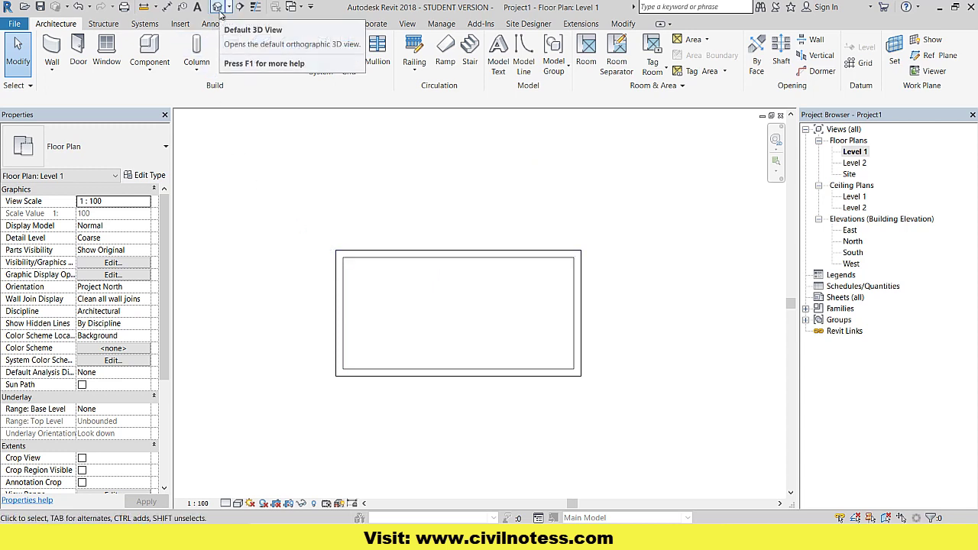
Open the default 3D view and set its visual style to Realistic.
{"action": "left_click", "coordinate": [218, 8]}
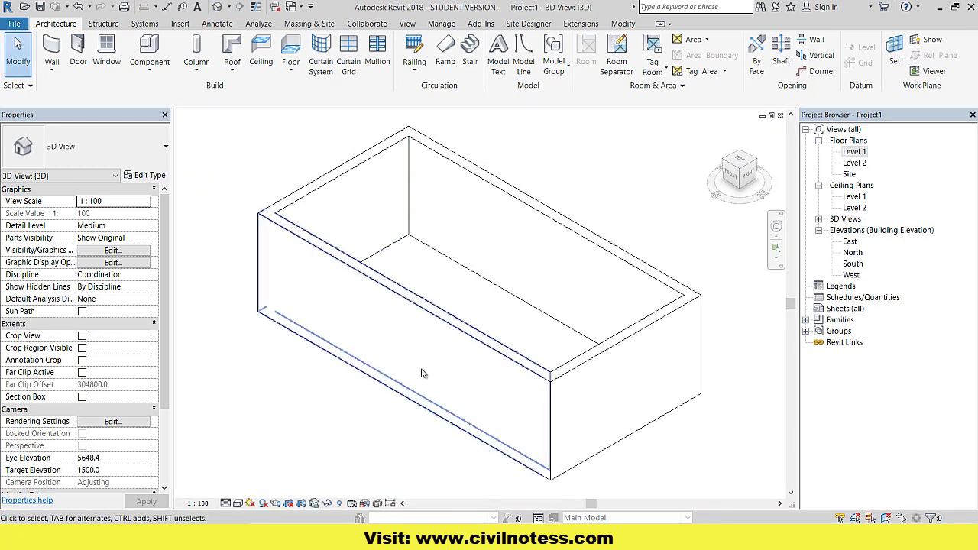
{"action": "middle_click_drag", "start_coordinate": [497, 316], "coordinate": [482, 289]}
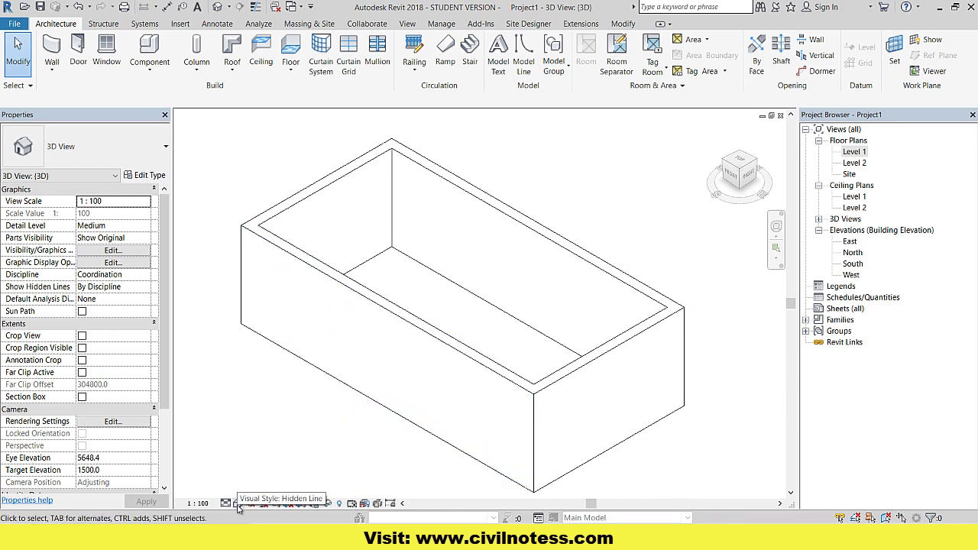
{"action": "left_click", "coordinate": [237, 503]}
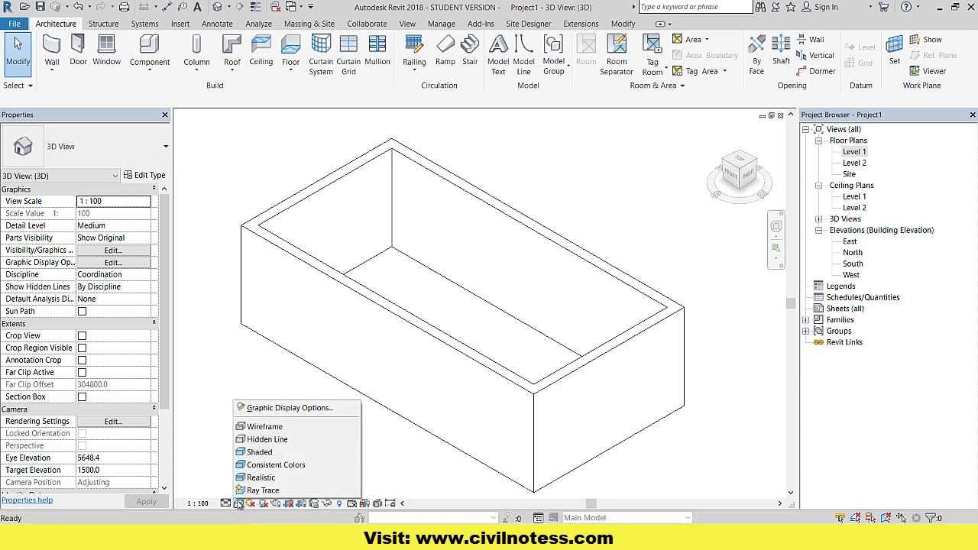
{"action": "left_click", "coordinate": [256, 465]}
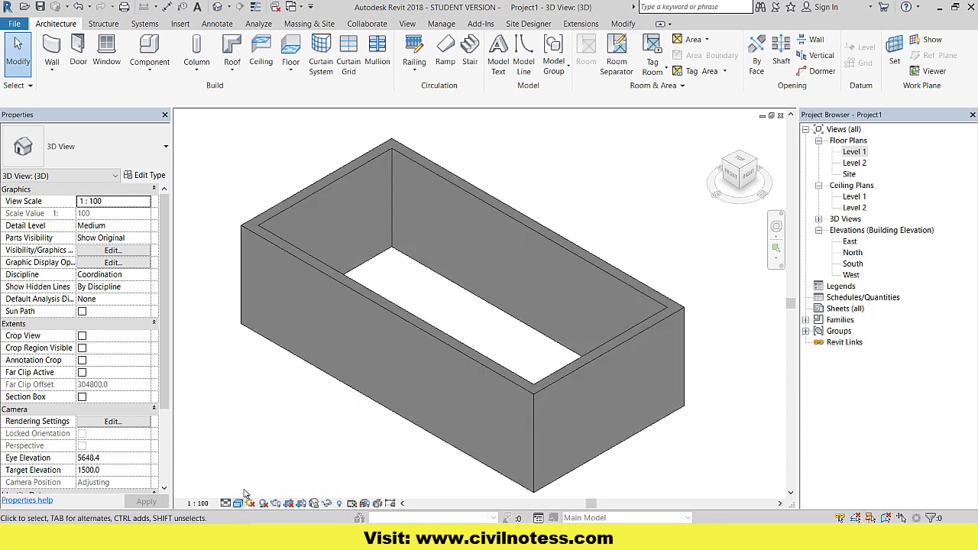
{"action": "left_click", "coordinate": [238, 503]}
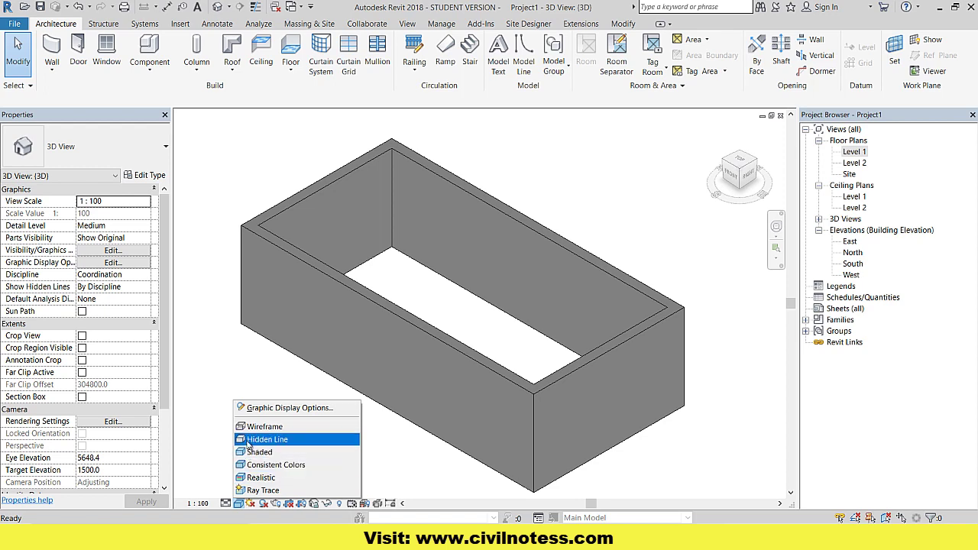
{"action": "left_click", "coordinate": [258, 477]}
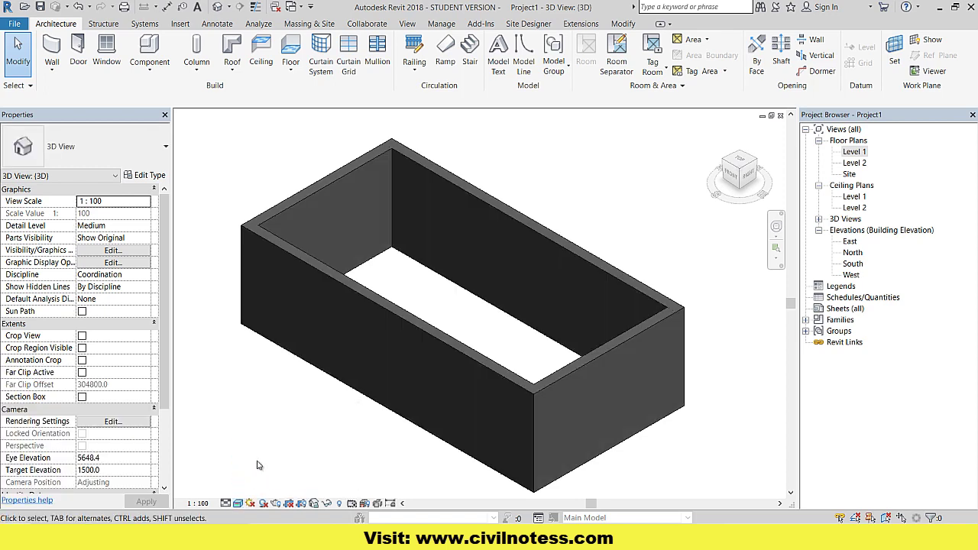
Recentre the 3D model, then return to the Level 1 floor plan.
{"action": "scroll", "coordinate": [382, 327], "scroll_direction": "up", "scroll_amount": 4}
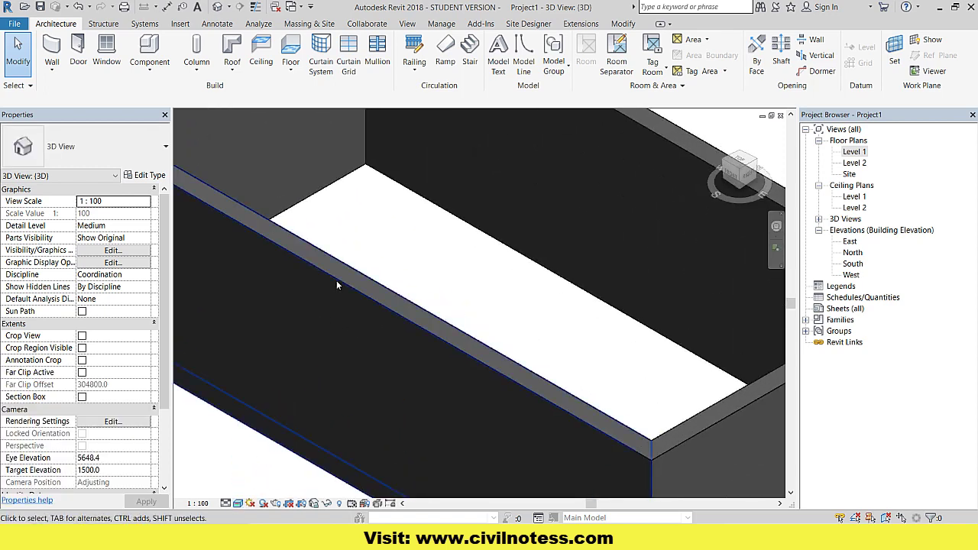
{"action": "scroll", "coordinate": [338, 284], "scroll_direction": "down", "scroll_amount": 4}
{"action": "scroll", "coordinate": [345, 306], "scroll_direction": "down", "scroll_amount": 2}
{"action": "middle_click_drag", "start_coordinate": [397, 367], "coordinate": [389, 395]}
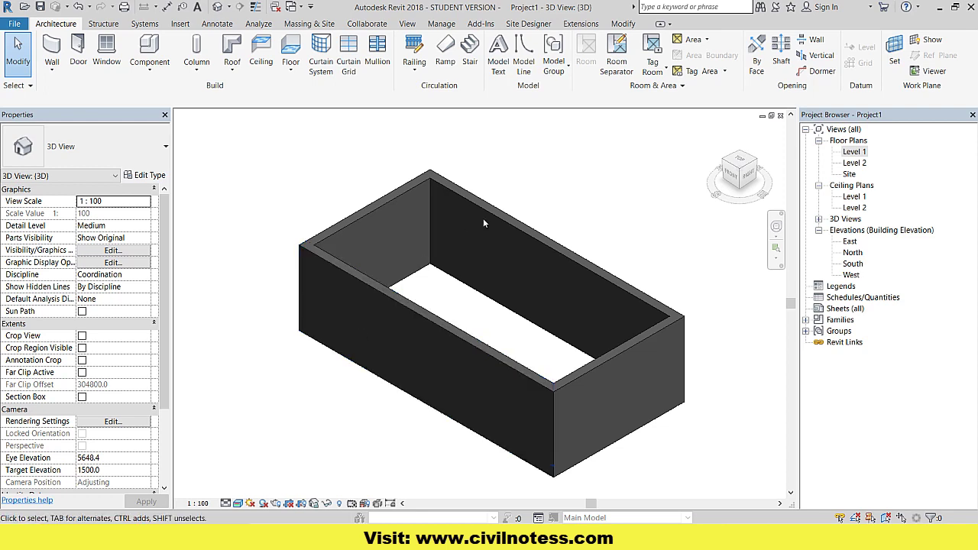
{"action": "double_click", "coordinate": [855, 152]}
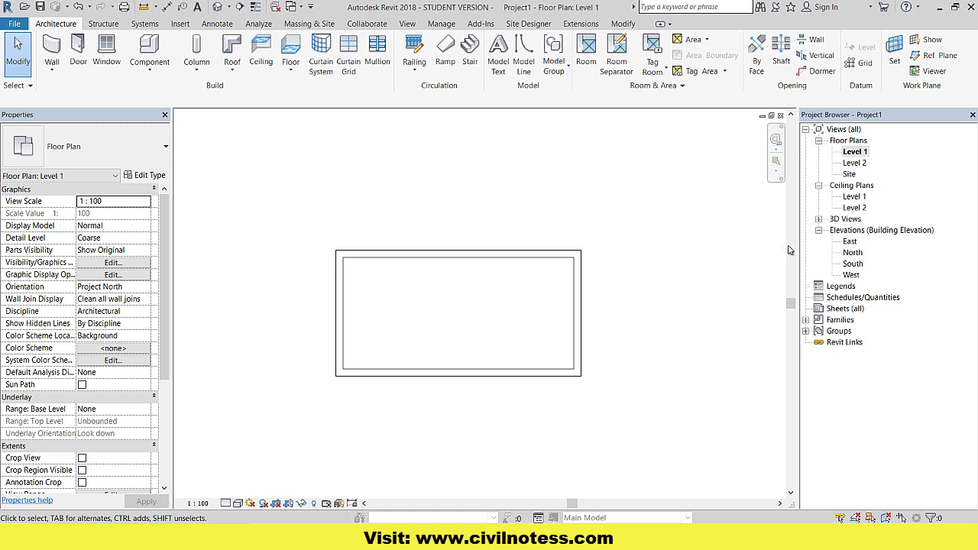
In the North elevation, change Level 2's elevation from 4000 to 3000.
{"action": "double_click", "coordinate": [853, 253]}
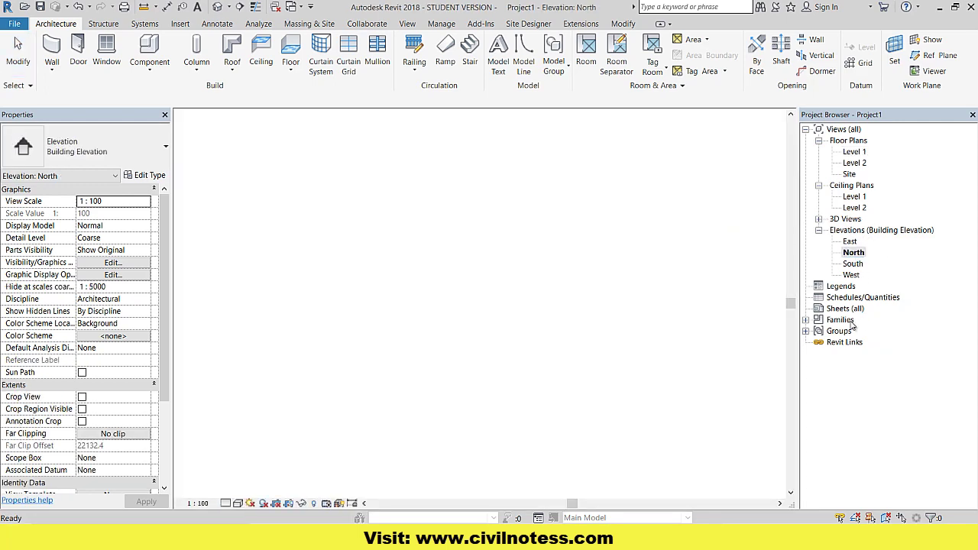
{"action": "middle_click_drag", "start_coordinate": [651, 355], "coordinate": [600, 322]}
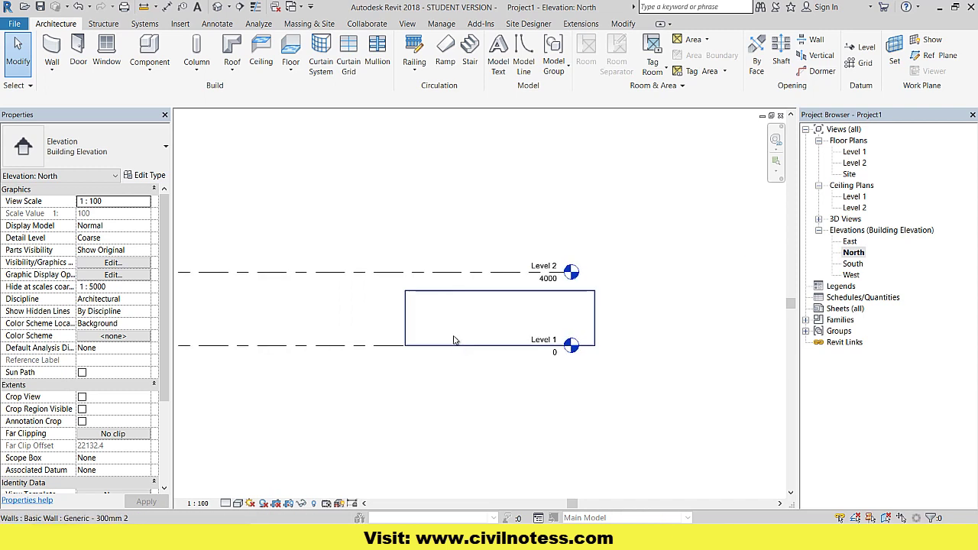
{"action": "scroll", "coordinate": [605, 335], "scroll_direction": "up", "scroll_amount": 1}
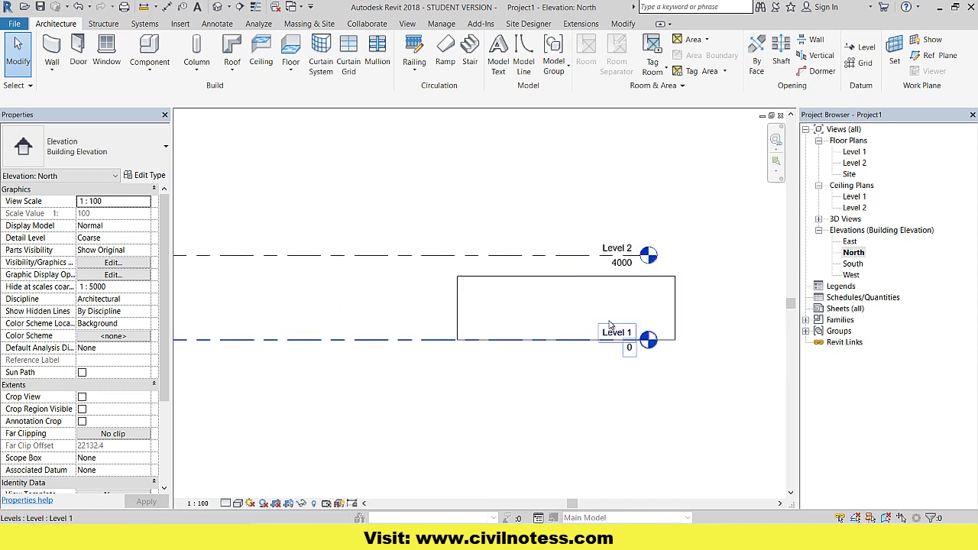
{"action": "left_click", "coordinate": [623, 266]}
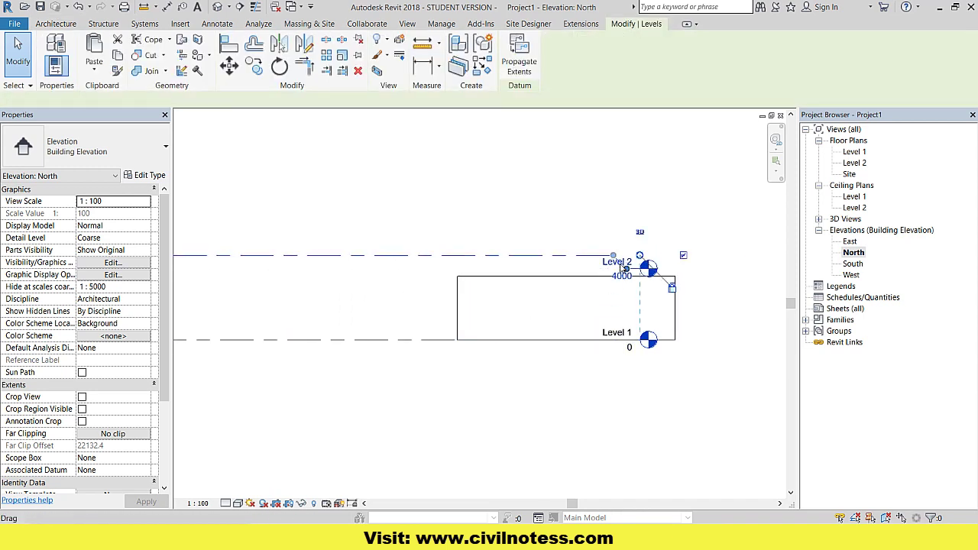
{"action": "left_click", "coordinate": [608, 279]}
{"action": "double_click", "coordinate": [608, 279]}
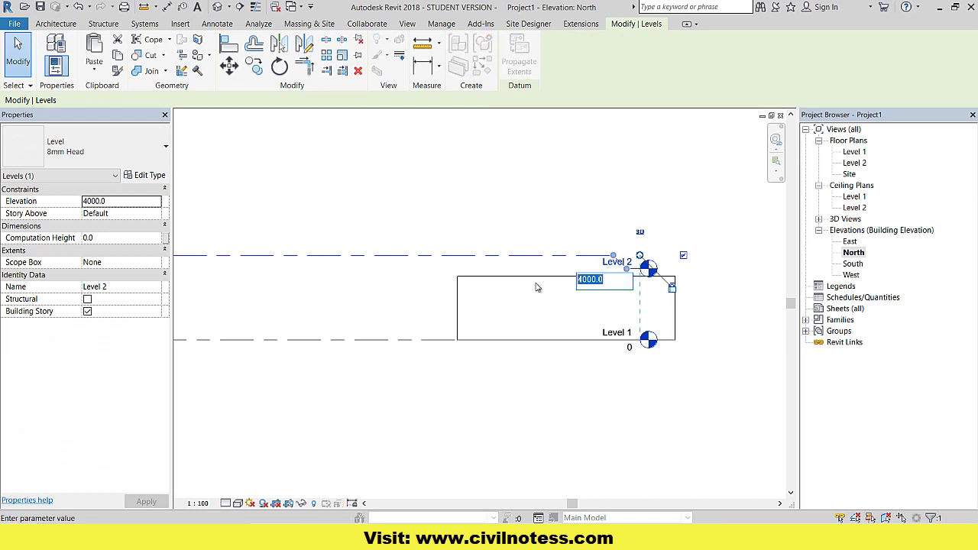
{"action": "type", "text": "3"}
{"action": "key", "text": "Return"}
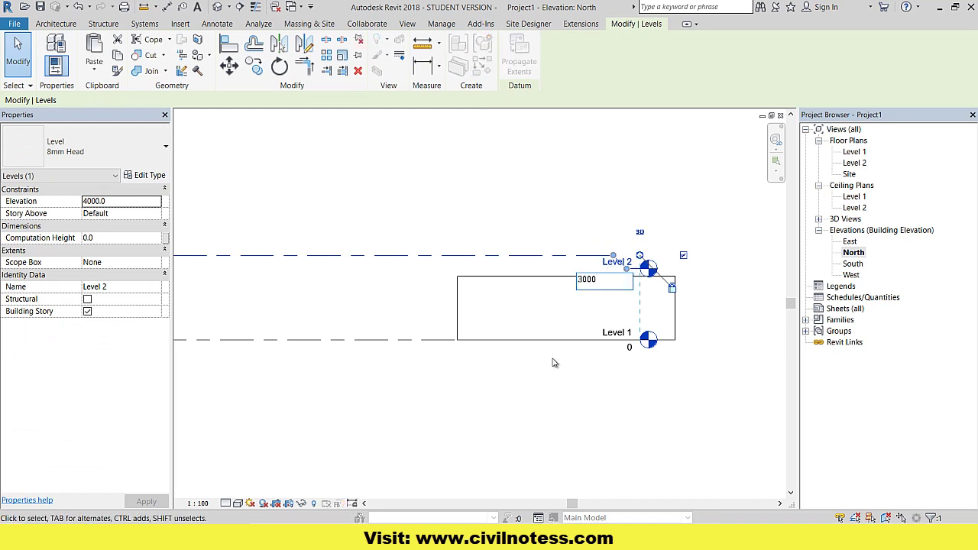
{"action": "left_click", "coordinate": [627, 389]}
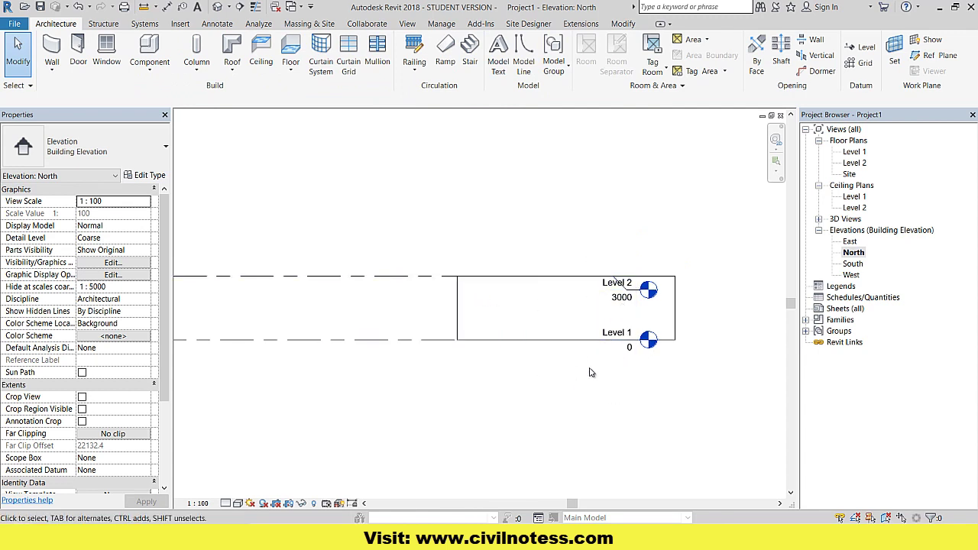
Return to the Level 1 floor plan.
{"action": "scroll", "coordinate": [631, 373], "scroll_direction": "down", "scroll_amount": 1}
{"action": "scroll", "coordinate": [633, 348], "scroll_direction": "up", "scroll_amount": 2}
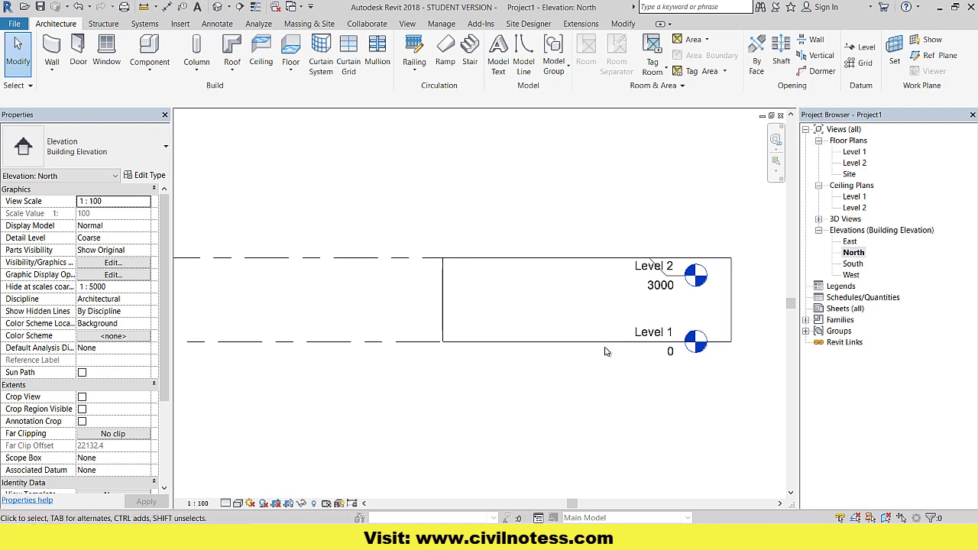
{"action": "double_click", "coordinate": [854, 153]}
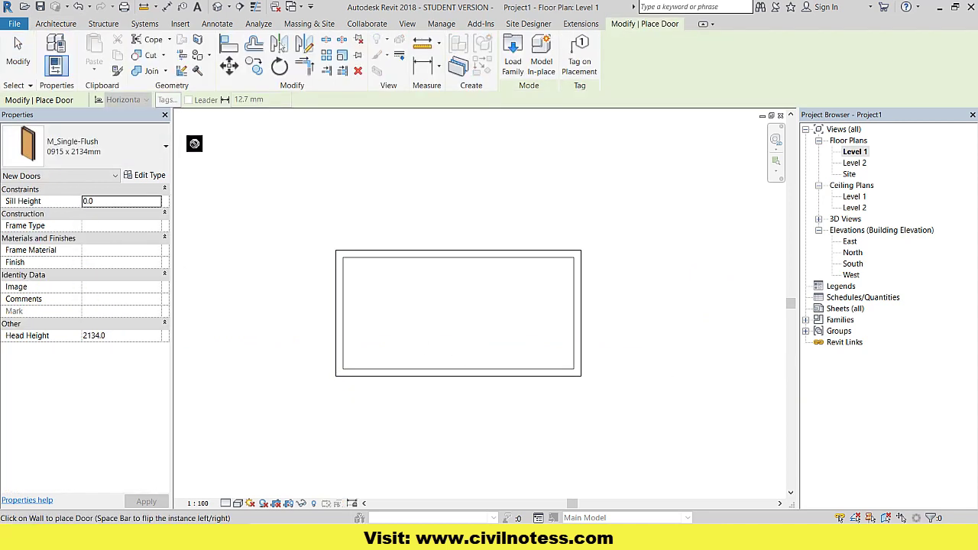
Check the available door sizes, then browse Load Family to the library's Doors folder.
{"action": "left_click", "coordinate": [112, 146]}
{"action": "left_click", "coordinate": [513, 57]}
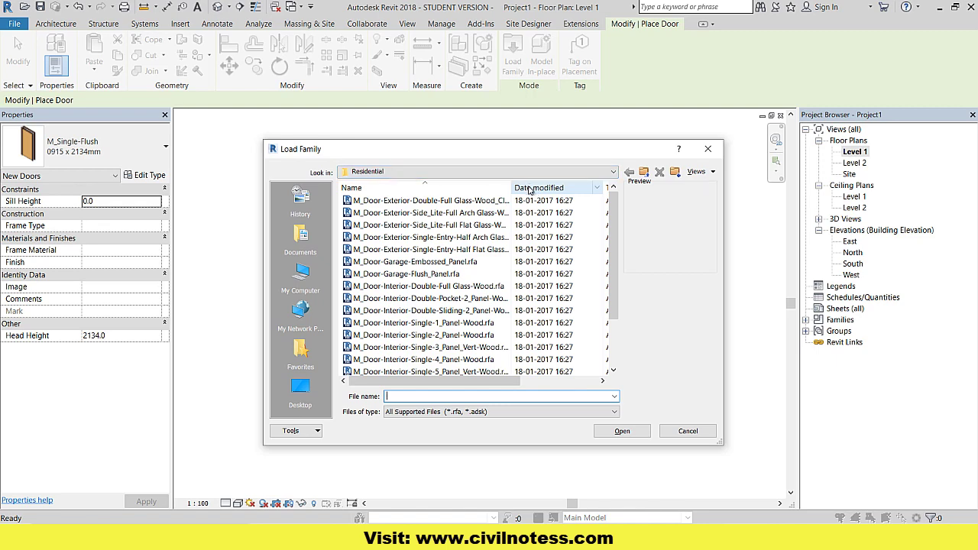
{"action": "left_click", "coordinate": [526, 172]}
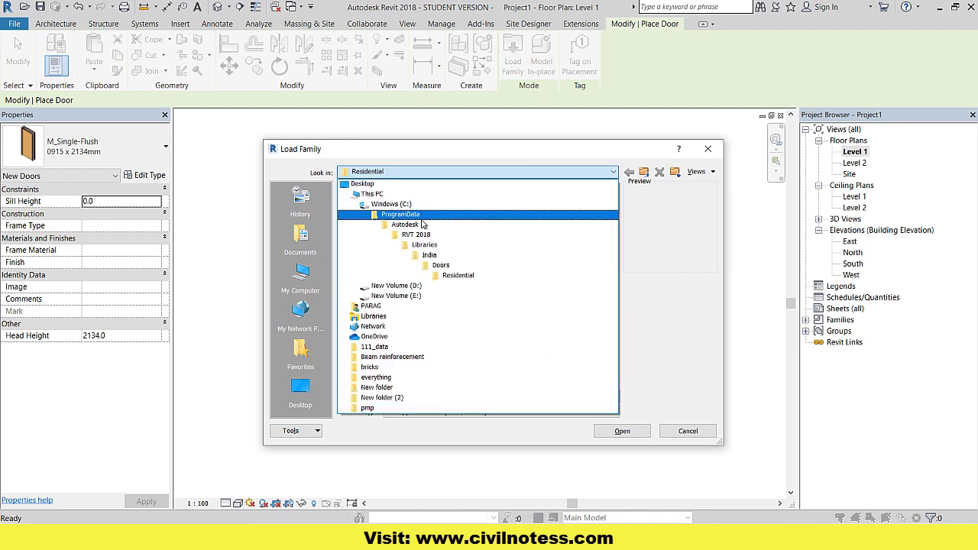
{"action": "left_click", "coordinate": [440, 265]}
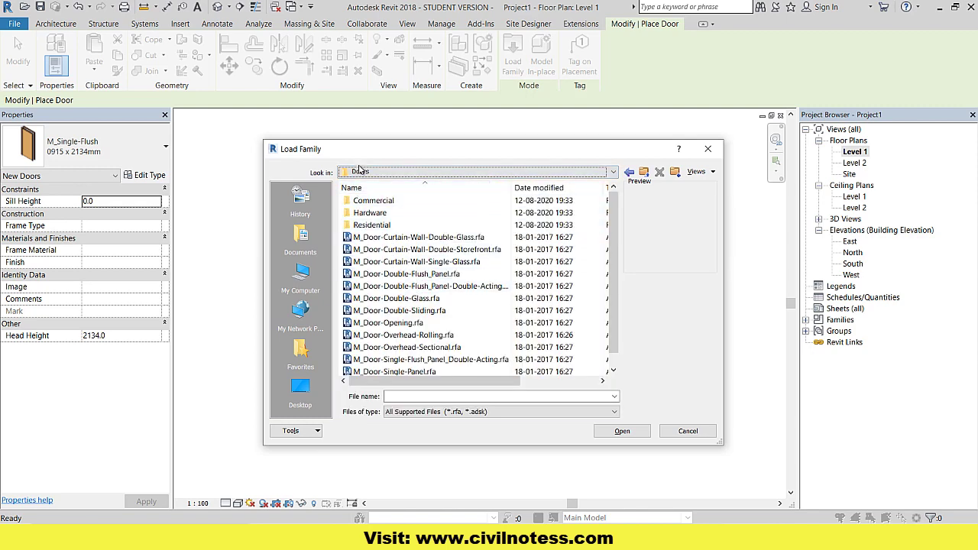
{"action": "left_click", "coordinate": [380, 204]}
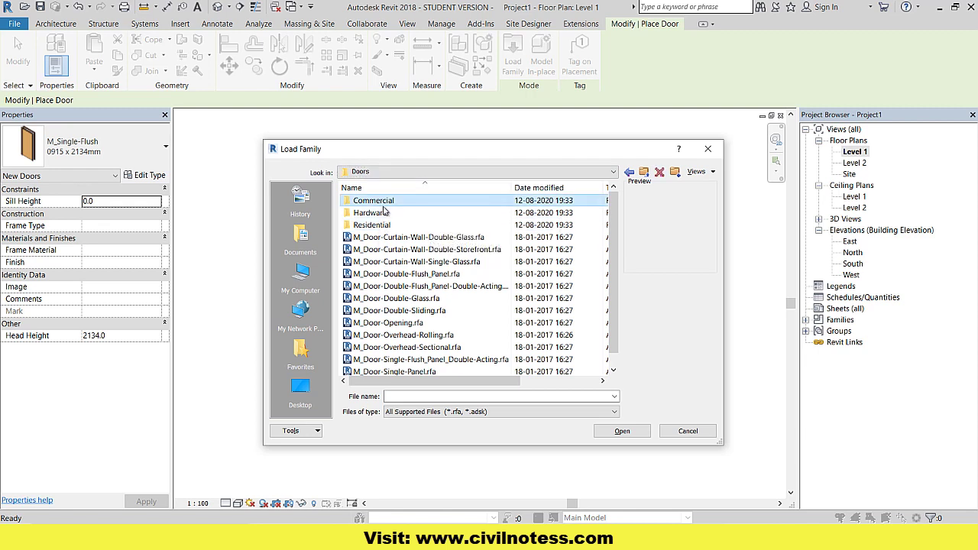
{"action": "left_click", "coordinate": [388, 217]}
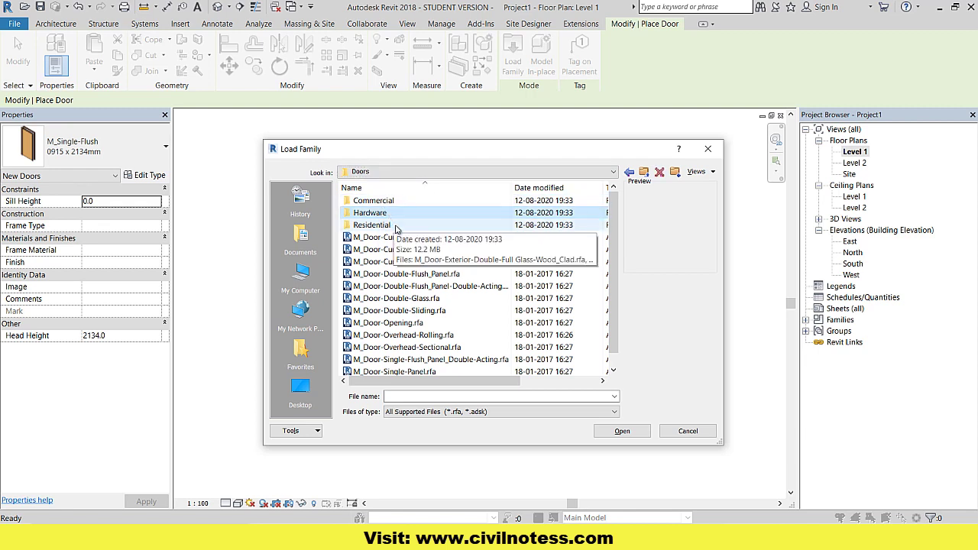
{"action": "left_click", "coordinate": [396, 228]}
Preview door families, then open M_Door-Exterior-Single-Entry-Half Flat Glass-Wood_Clad.rfa from Residential.
{"action": "left_click", "coordinate": [403, 237]}
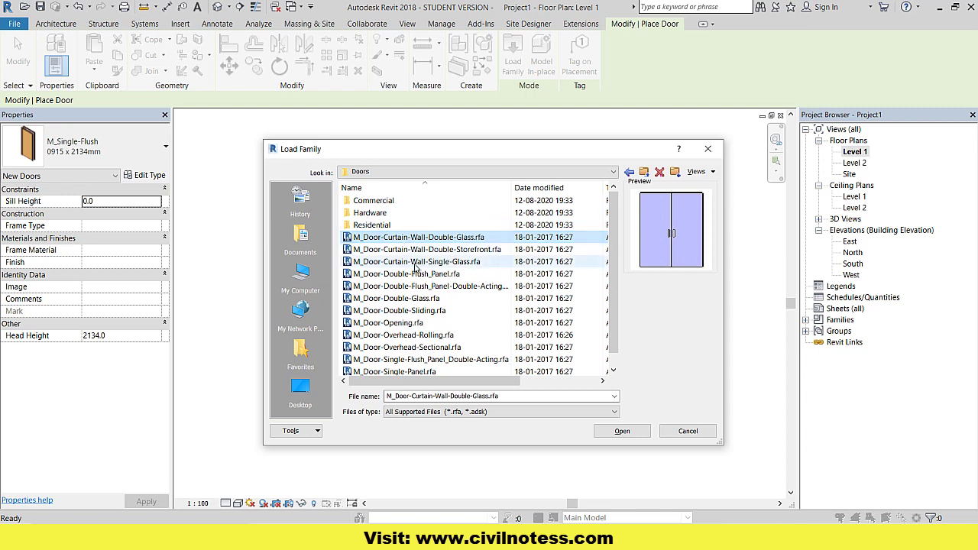
{"action": "left_click", "coordinate": [414, 262]}
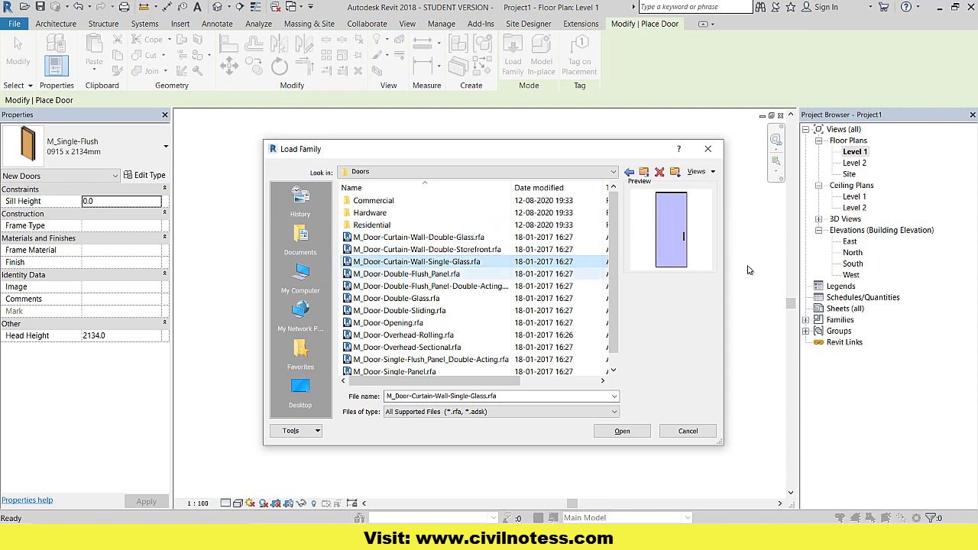
{"action": "left_click", "coordinate": [454, 307]}
{"action": "left_click", "coordinate": [438, 338]}
{"action": "scroll", "coordinate": [432, 329], "scroll_direction": "down", "scroll_amount": 1}
{"action": "left_click", "coordinate": [431, 336]}
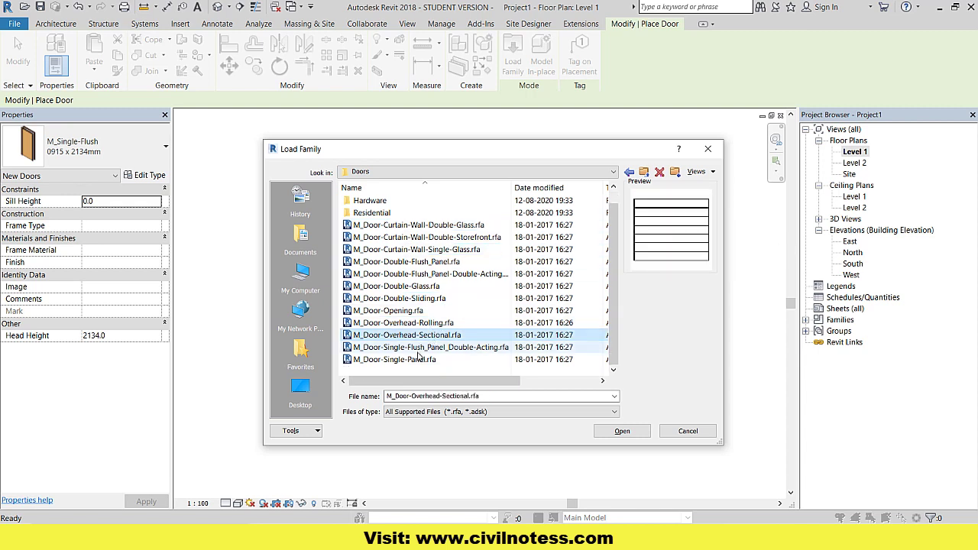
{"action": "left_click", "coordinate": [413, 359]}
{"action": "left_click", "coordinate": [398, 310]}
{"action": "left_click", "coordinate": [413, 249]}
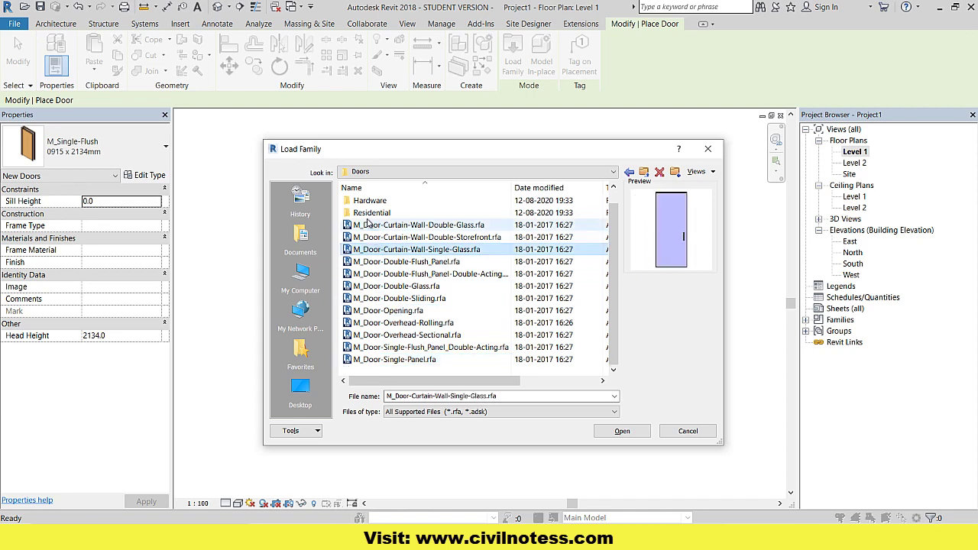
{"action": "double_click", "coordinate": [372, 212]}
{"action": "left_click", "coordinate": [408, 225]}
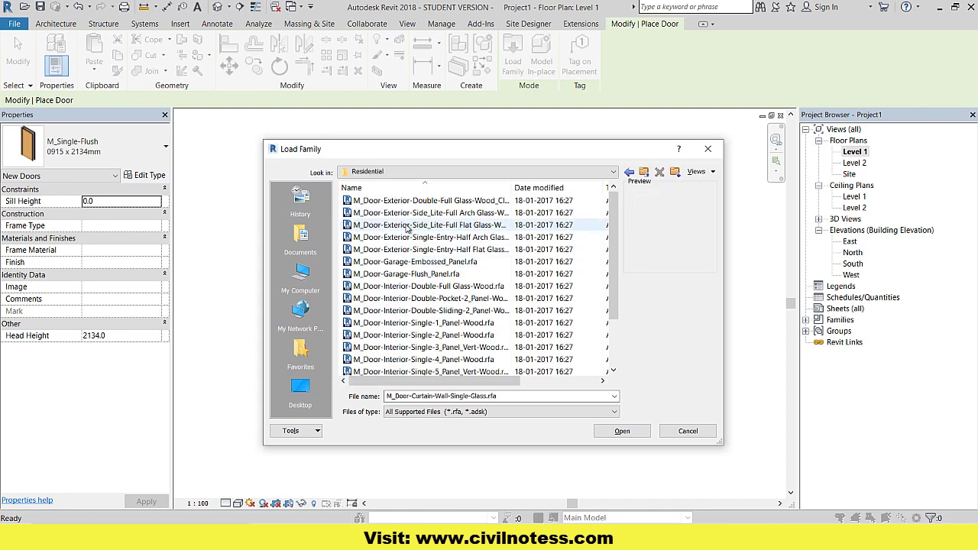
{"action": "left_click", "coordinate": [410, 249]}
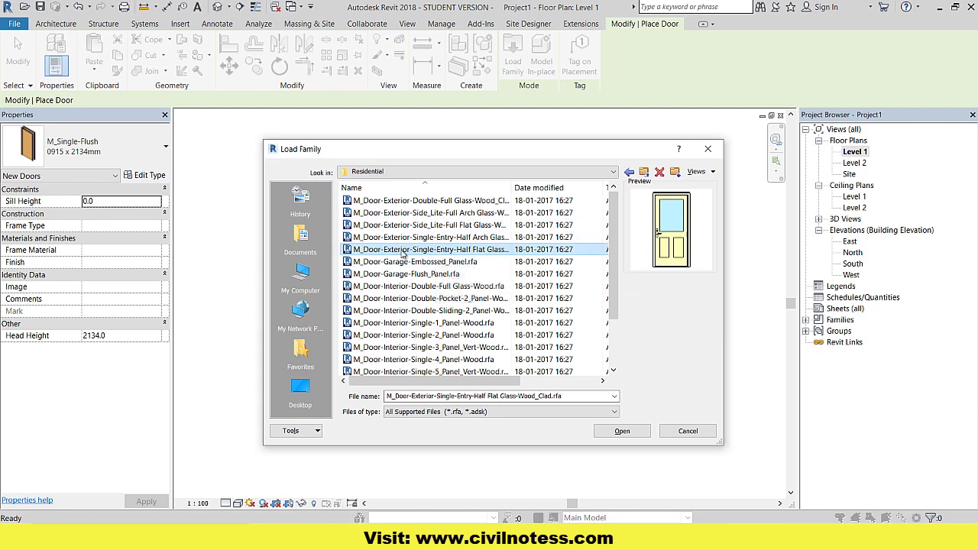
{"action": "left_click", "coordinate": [636, 435]}
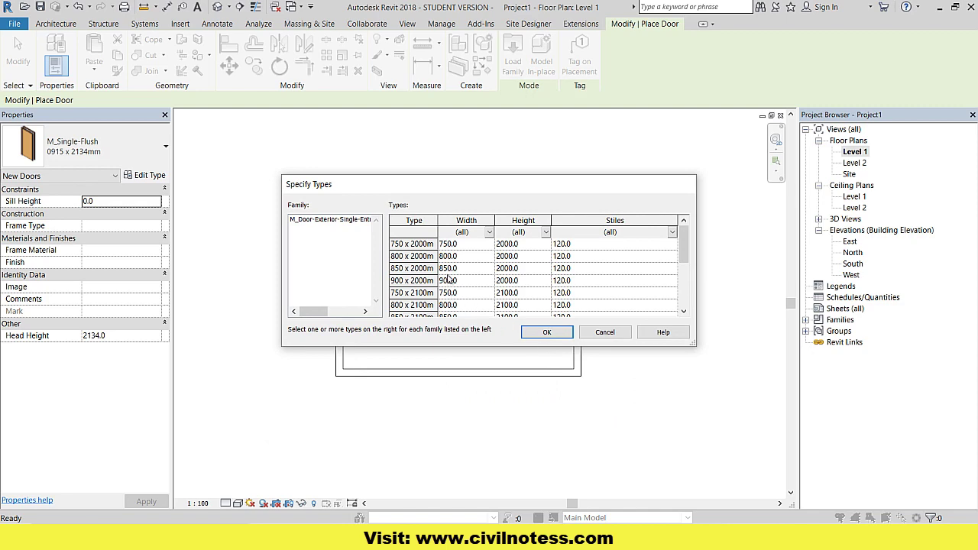
Load the 900 x 2400mm door type and place it in the bottom wall near the lower-left corner.
{"action": "left_click_drag", "start_coordinate": [701, 353], "coordinate": [762, 493]}
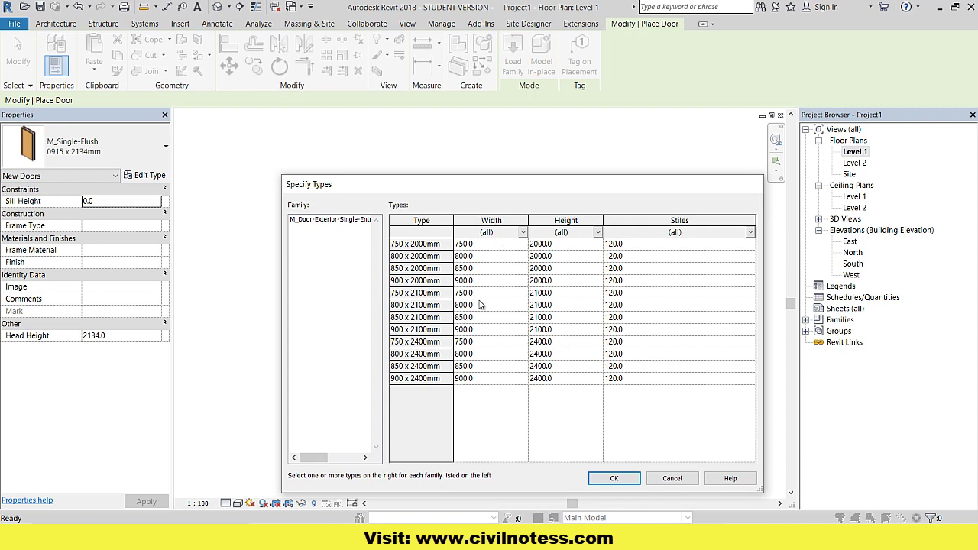
{"action": "left_click", "coordinate": [434, 380]}
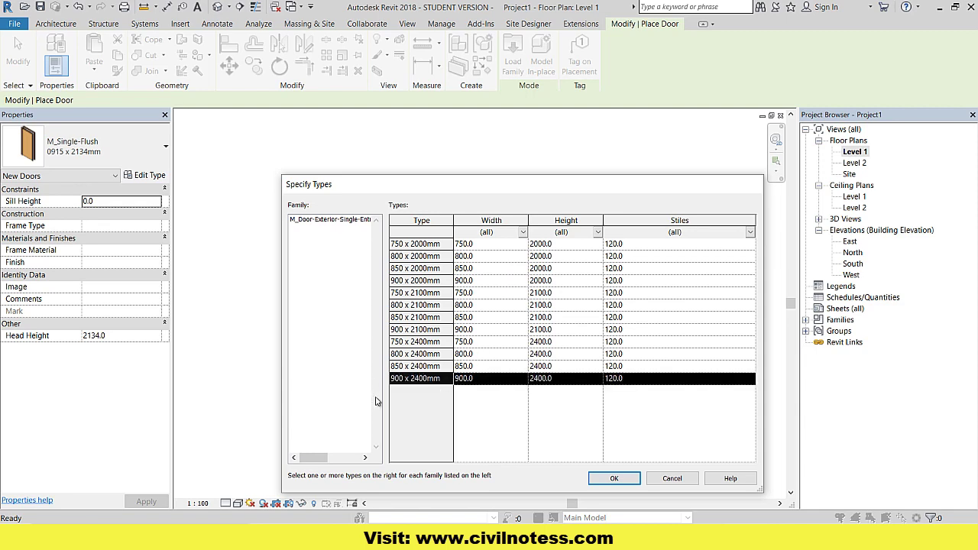
{"action": "left_click", "coordinate": [609, 479]}
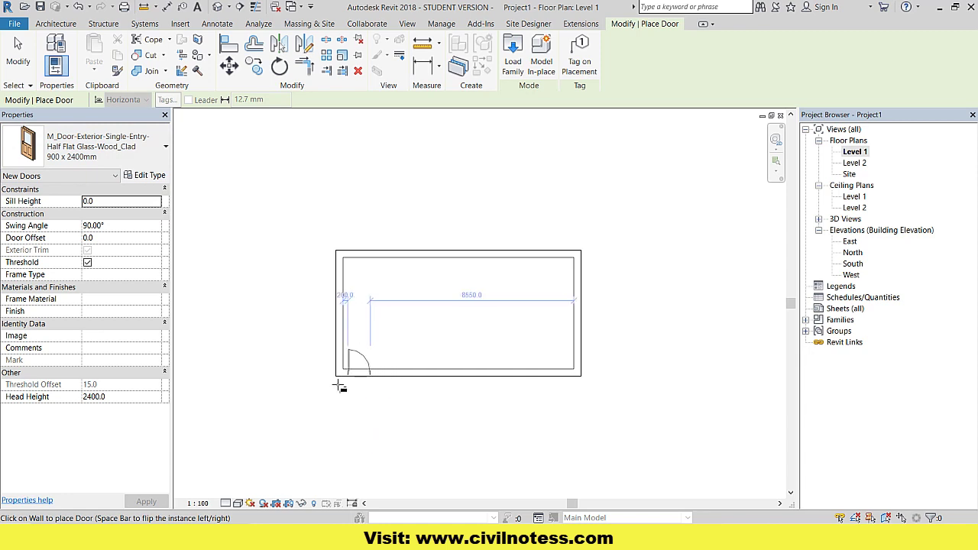
{"action": "scroll", "coordinate": [338, 388], "scroll_direction": "up", "scroll_amount": 2}
{"action": "scroll", "coordinate": [329, 391], "scroll_direction": "up", "scroll_amount": 2}
{"action": "scroll", "coordinate": [344, 378], "scroll_direction": "up", "scroll_amount": 2}
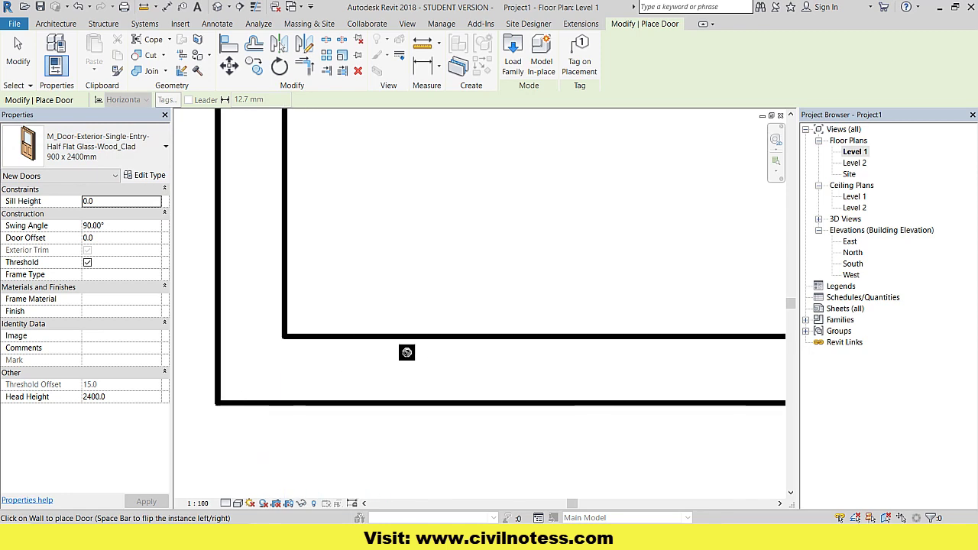
{"action": "scroll", "coordinate": [408, 374], "scroll_direction": "down", "scroll_amount": 2}
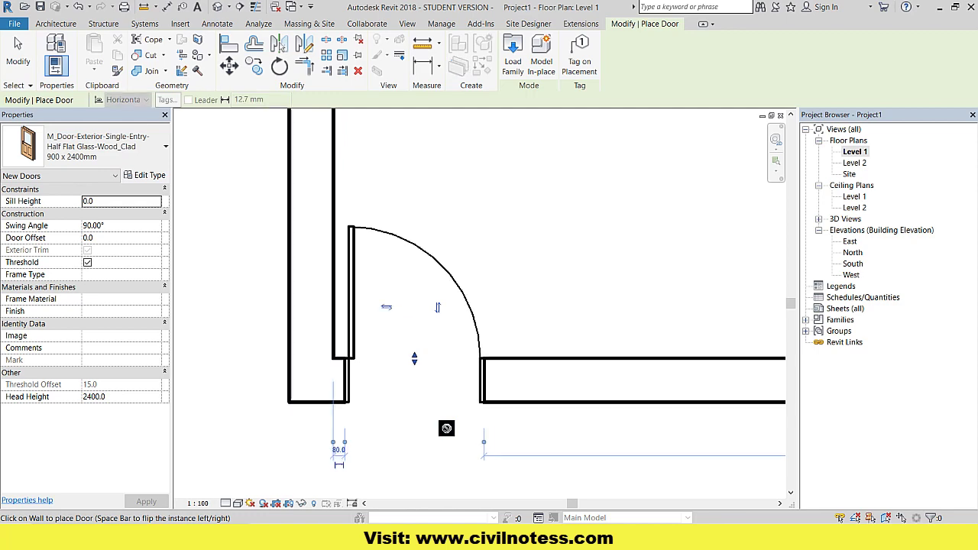
{"action": "scroll", "coordinate": [447, 428], "scroll_direction": "down", "scroll_amount": 3}
{"action": "left_click", "coordinate": [34, 70]}
Open the 3D view and zoom in on the room.
{"action": "scroll", "coordinate": [327, 307], "scroll_direction": "down", "scroll_amount": 3}
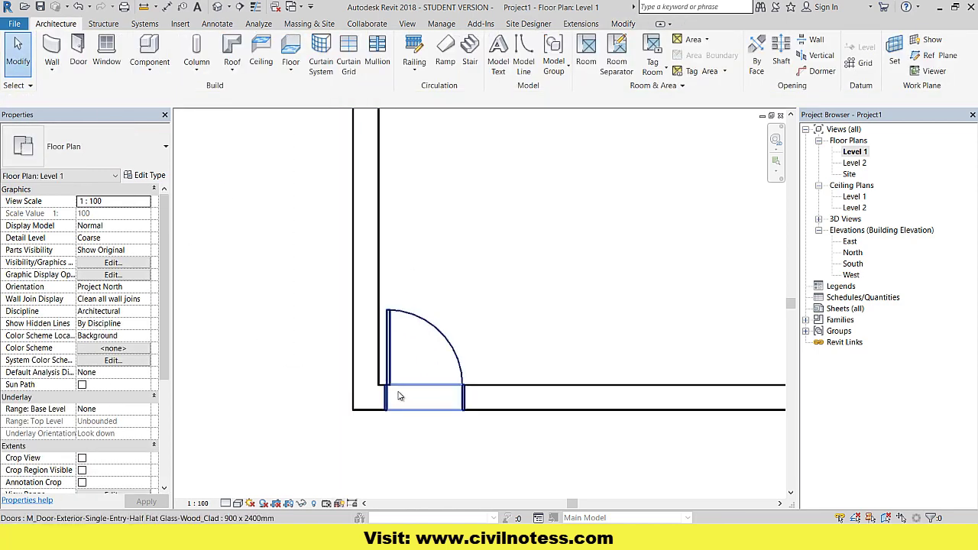
{"action": "left_click", "coordinate": [232, 54]}
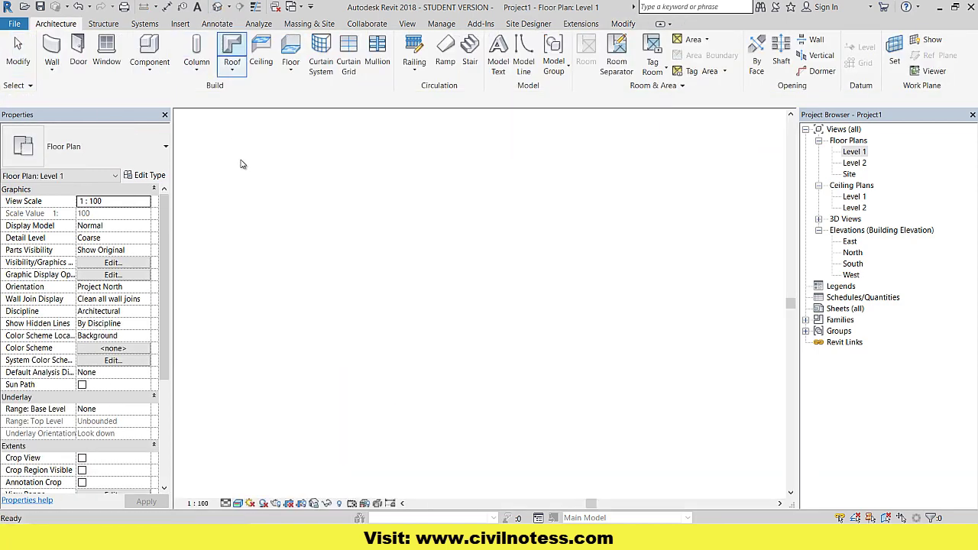
{"action": "scroll", "coordinate": [301, 305], "scroll_direction": "up", "scroll_amount": 3}
{"action": "scroll", "coordinate": [283, 290], "scroll_direction": "up", "scroll_amount": 2}
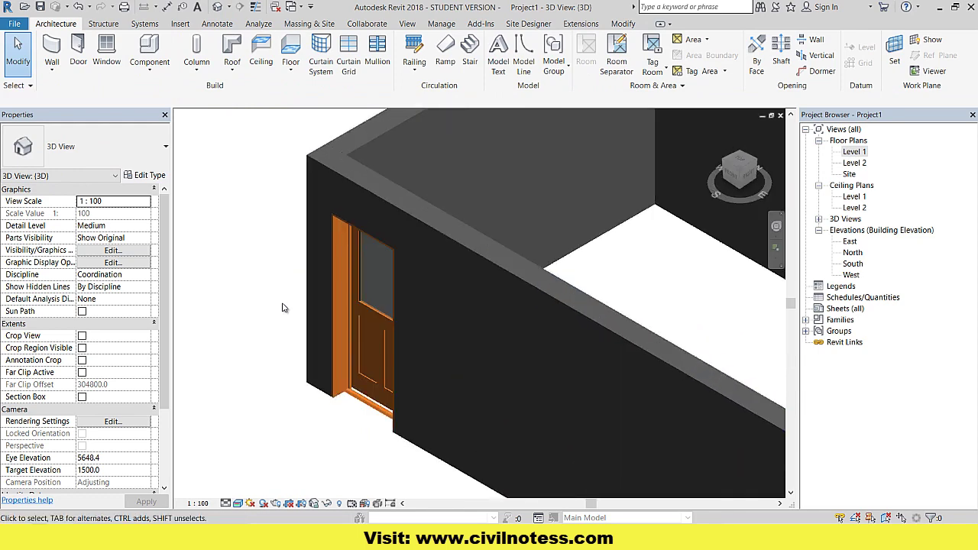
{"action": "scroll", "coordinate": [230, 356], "scroll_direction": "up", "scroll_amount": 3}
{"action": "scroll", "coordinate": [244, 360], "scroll_direction": "up", "scroll_amount": 1}
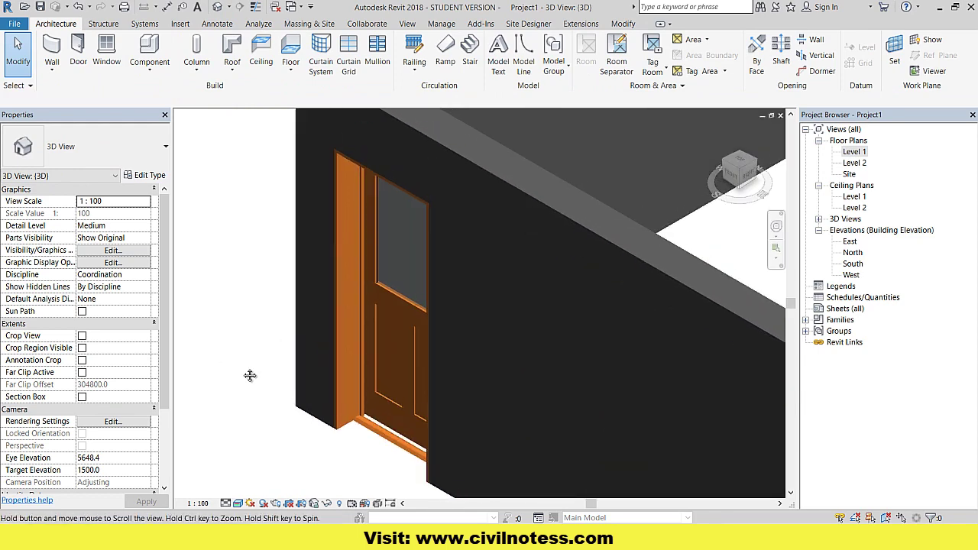
{"action": "scroll", "coordinate": [235, 361], "scroll_direction": "up", "scroll_amount": 2}
{"action": "scroll", "coordinate": [236, 361], "scroll_direction": "down", "scroll_amount": 5}
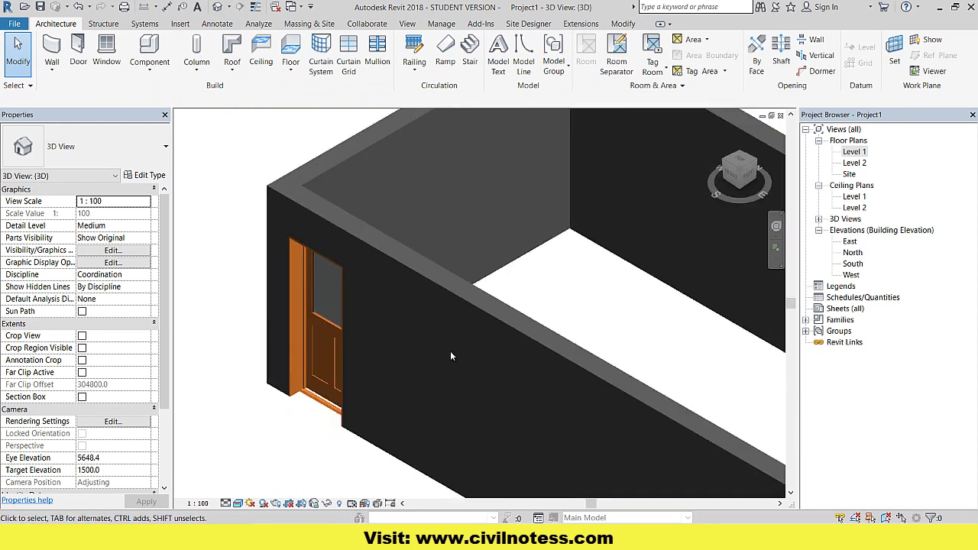
Orbit around the new door with the Navigation Wheel, then close the wheel.
{"action": "left_click", "coordinate": [775, 229]}
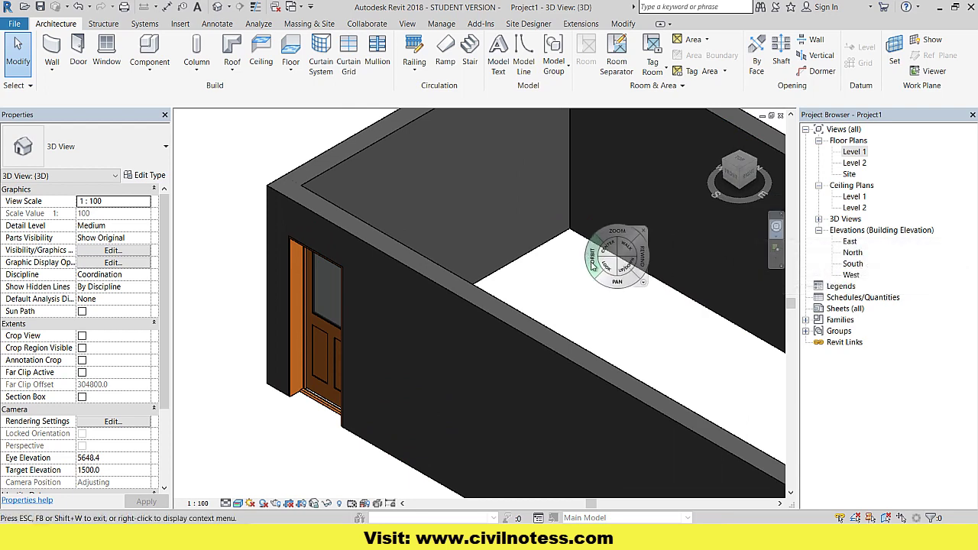
{"action": "left_click_drag", "start_coordinate": [588, 266], "coordinate": [451, 245]}
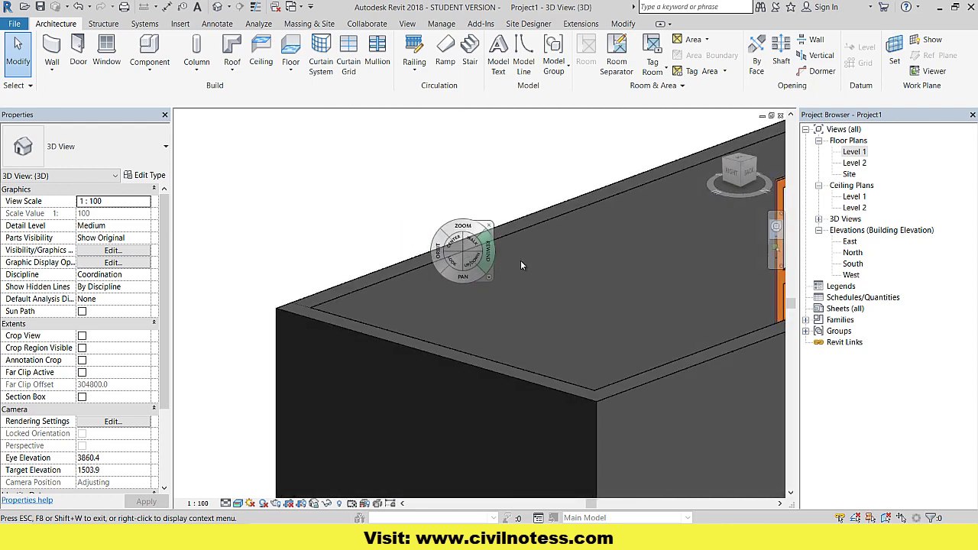
{"action": "left_click", "coordinate": [645, 275]}
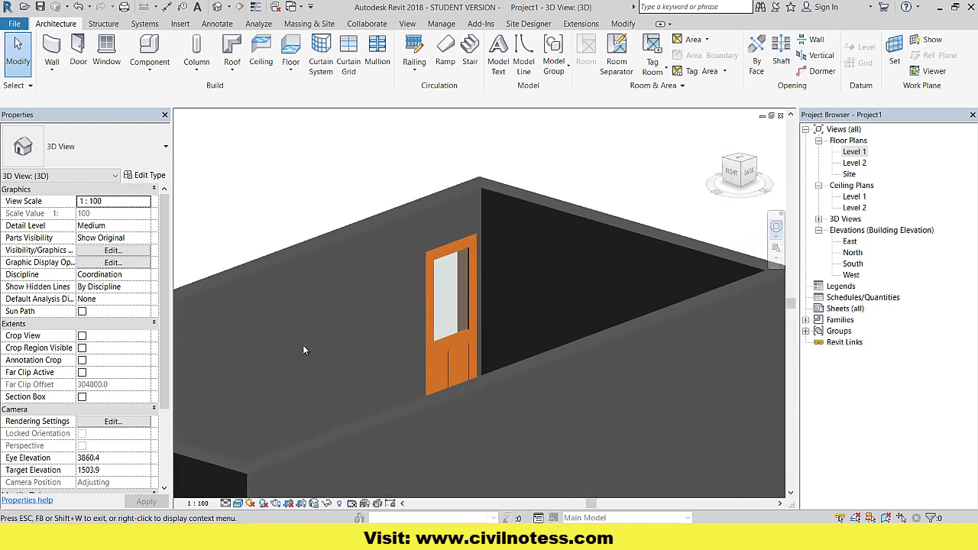
{"action": "left_click_drag", "start_coordinate": [567, 260], "coordinate": [534, 259]}
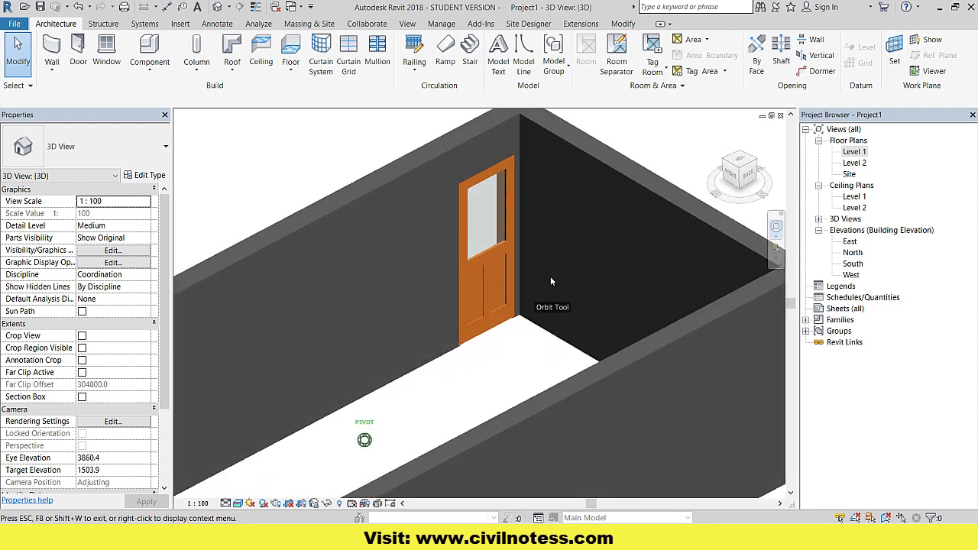
{"action": "scroll", "coordinate": [542, 271], "scroll_direction": "up", "scroll_amount": 5}
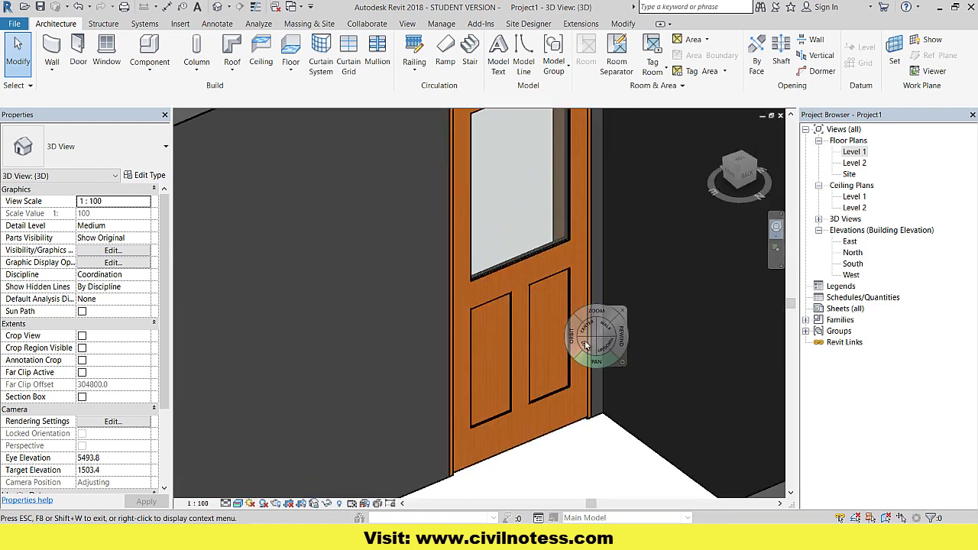
{"action": "left_click", "coordinate": [594, 336]}
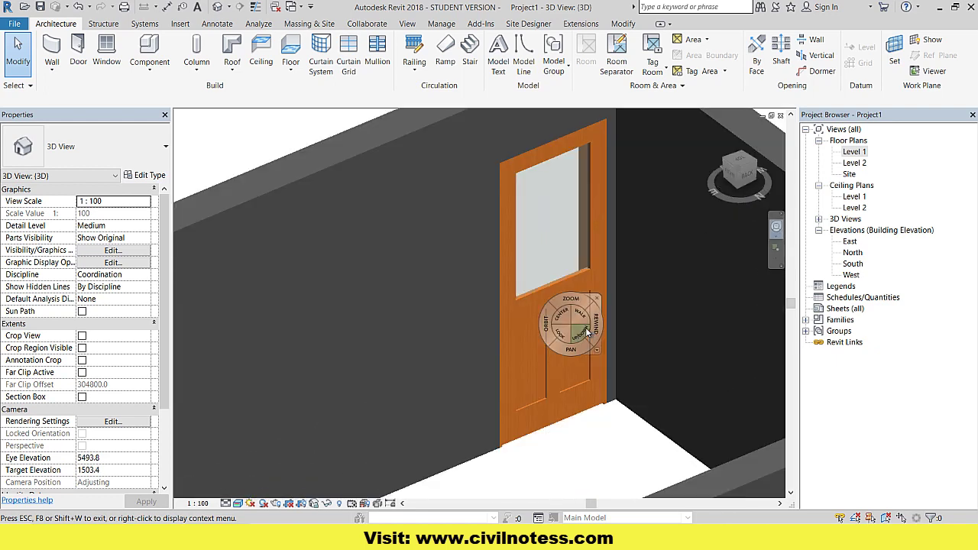
{"action": "key", "text": "Escape"}
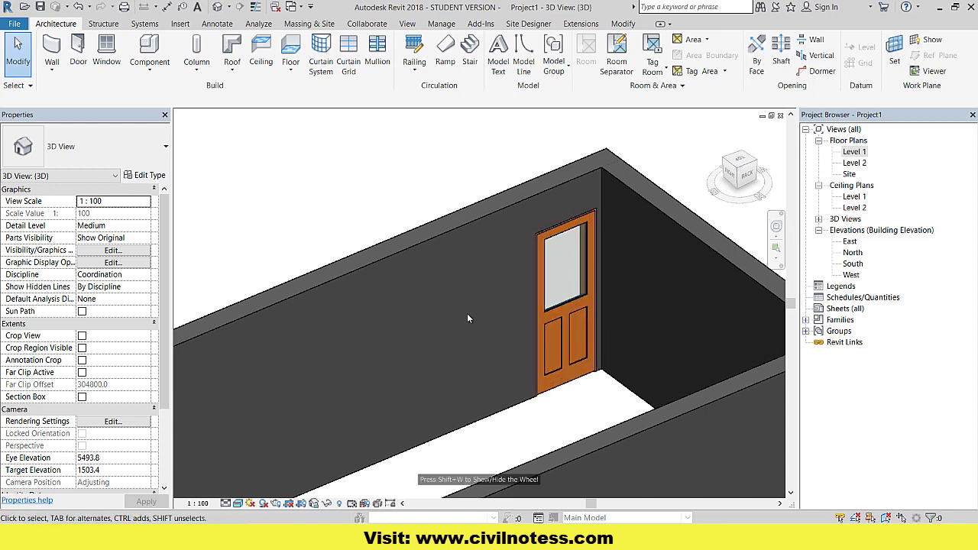
Check in the North elevation that Level 2 sits at 3000.
{"action": "double_click", "coordinate": [853, 151]}
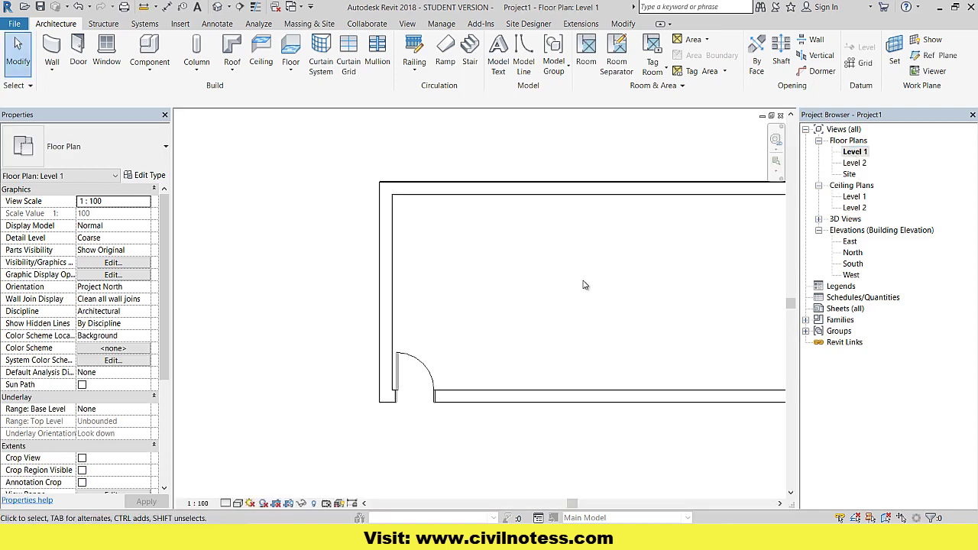
{"action": "double_click", "coordinate": [852, 253]}
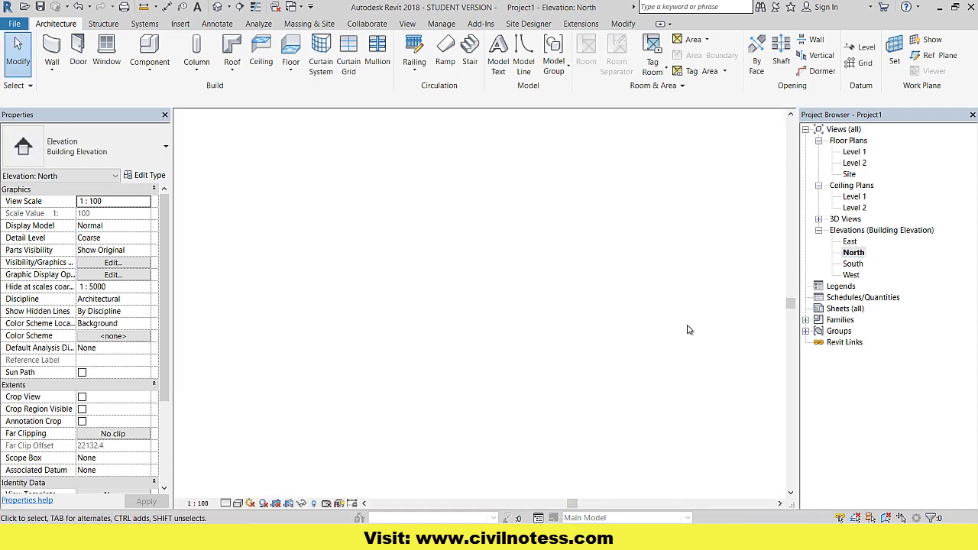
{"action": "middle_click_drag", "start_coordinate": [472, 359], "coordinate": [404, 335]}
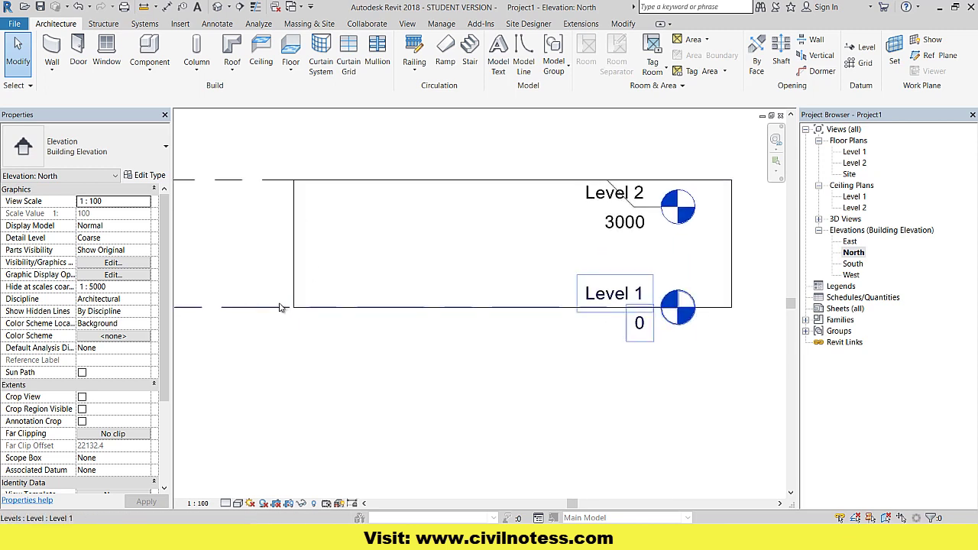
Return to the Level 1 plan, fit the room in view, and start the Window tool.
{"action": "double_click", "coordinate": [854, 151]}
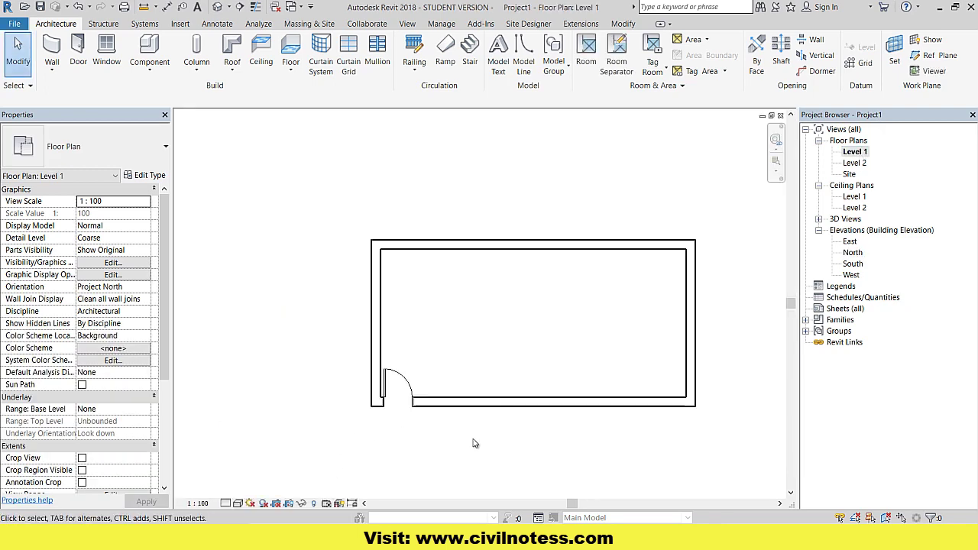
{"action": "middle_click_drag", "start_coordinate": [473, 445], "coordinate": [386, 422], "text": "ctrl"}
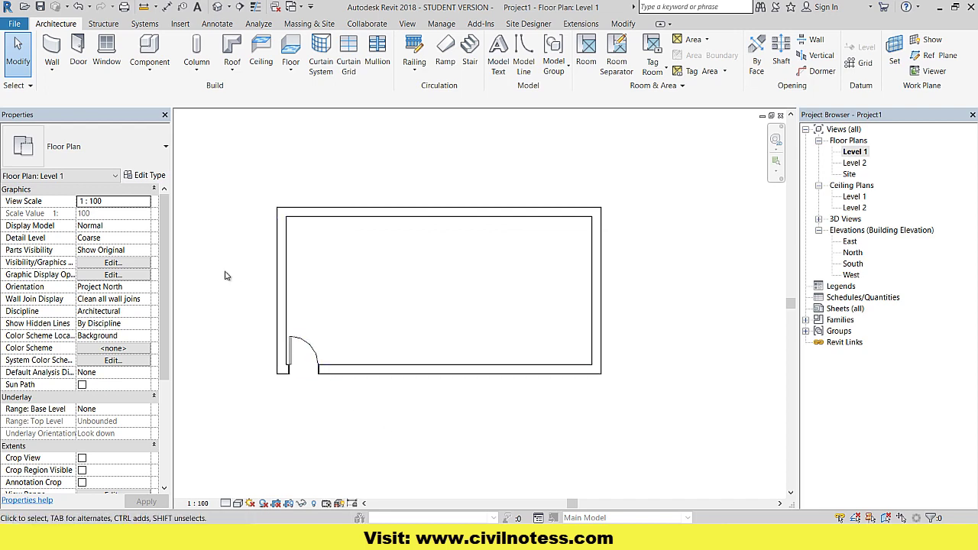
{"action": "left_click", "coordinate": [106, 55]}
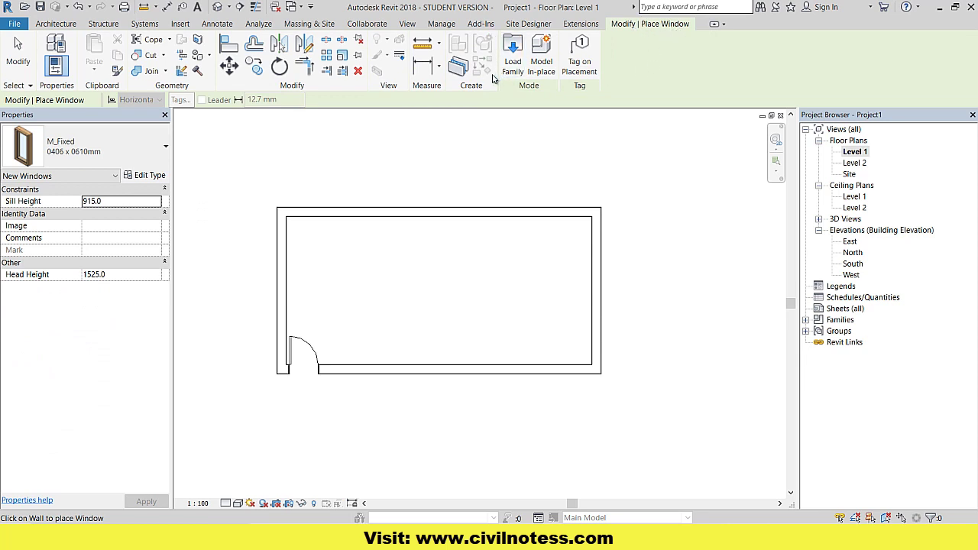
Start loading a new window family and browse into the India library's Windows folder.
{"action": "left_click", "coordinate": [99, 149]}
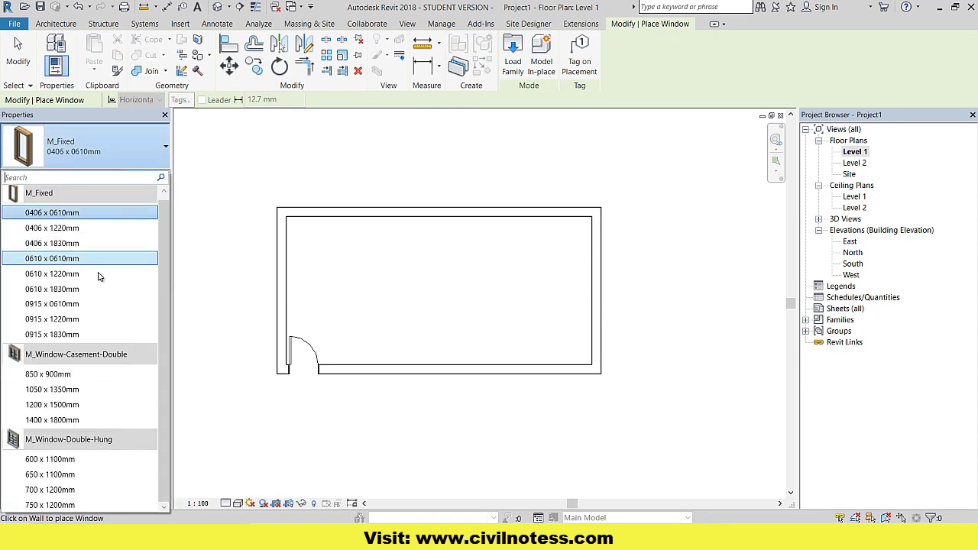
{"action": "left_click", "coordinate": [512, 60]}
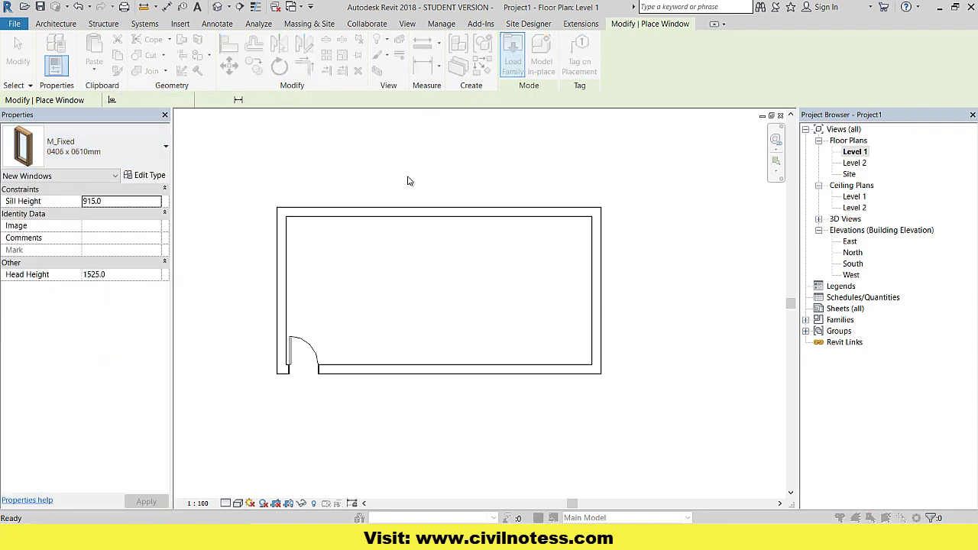
{"action": "left_click", "coordinate": [568, 171]}
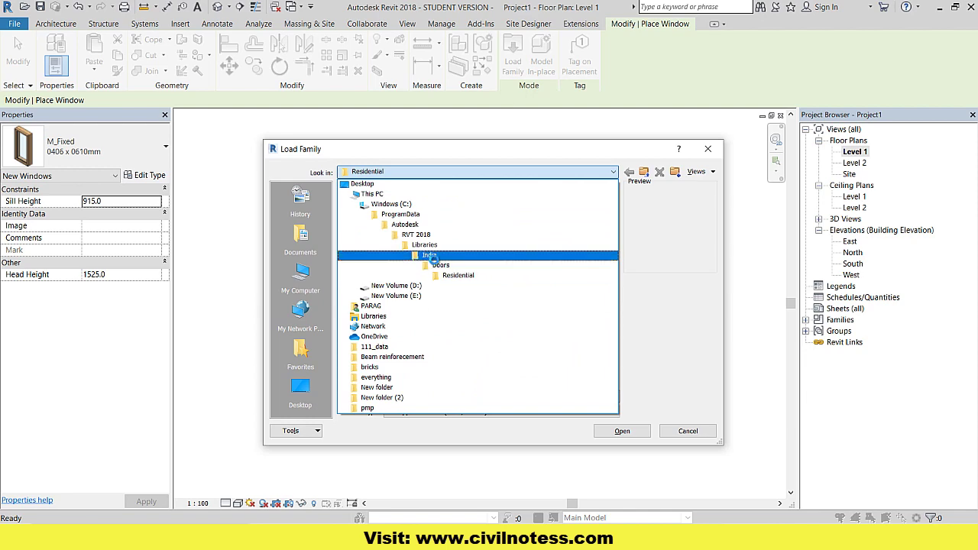
{"action": "left_click", "coordinate": [430, 256]}
{"action": "scroll", "coordinate": [427, 264], "scroll_direction": "down", "scroll_amount": 1}
{"action": "scroll", "coordinate": [405, 305], "scroll_direction": "down", "scroll_amount": 5}
{"action": "scroll", "coordinate": [379, 334], "scroll_direction": "down", "scroll_amount": 4}
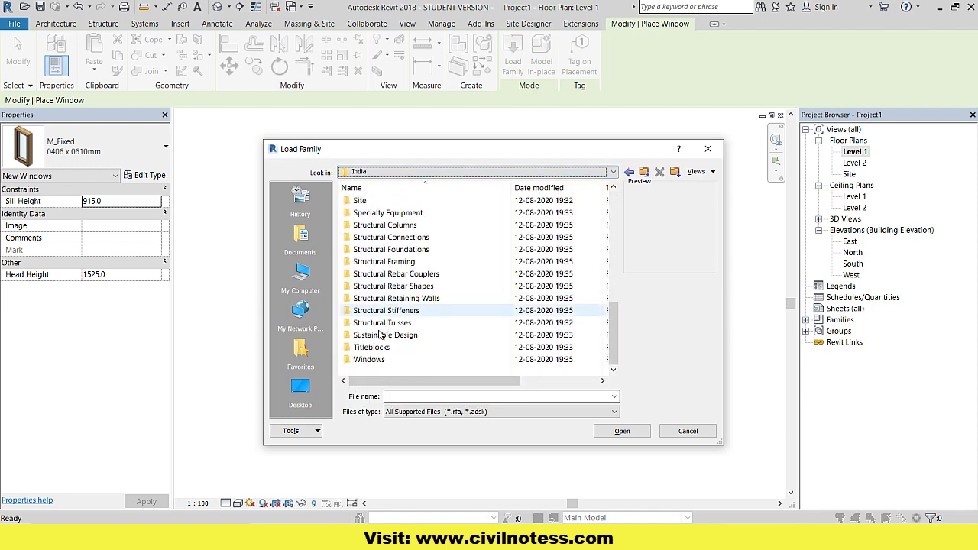
{"action": "double_click", "coordinate": [370, 360]}
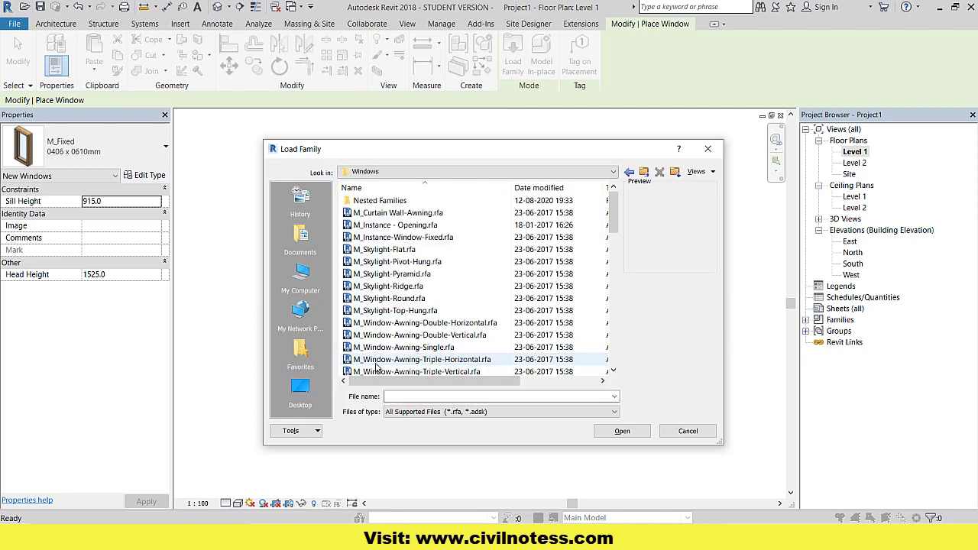
Preview the window families and select M_Window-Casement-Double-Transom.rfa.
{"action": "left_click", "coordinate": [384, 214]}
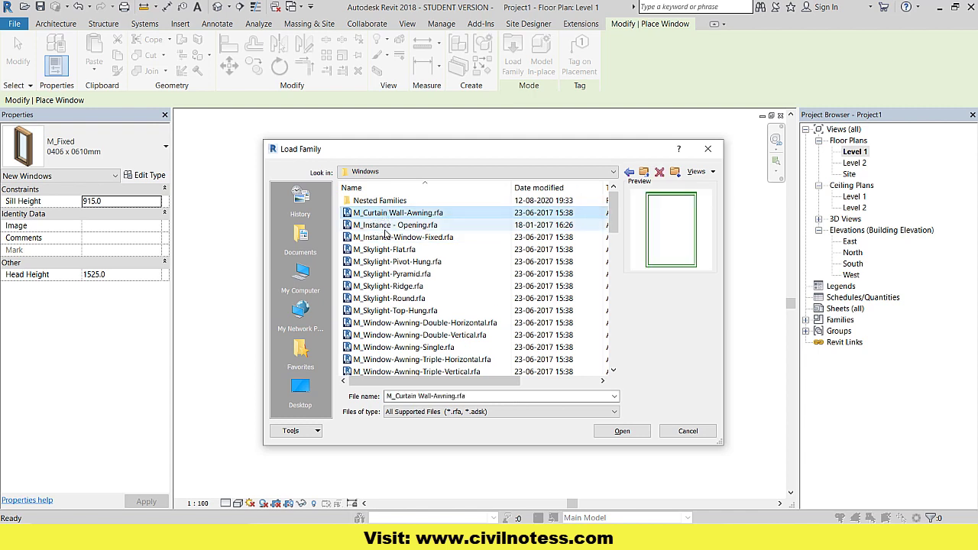
{"action": "left_click", "coordinate": [386, 225]}
{"action": "left_click", "coordinate": [383, 261]}
{"action": "left_click", "coordinate": [382, 297]}
{"action": "left_click", "coordinate": [380, 336]}
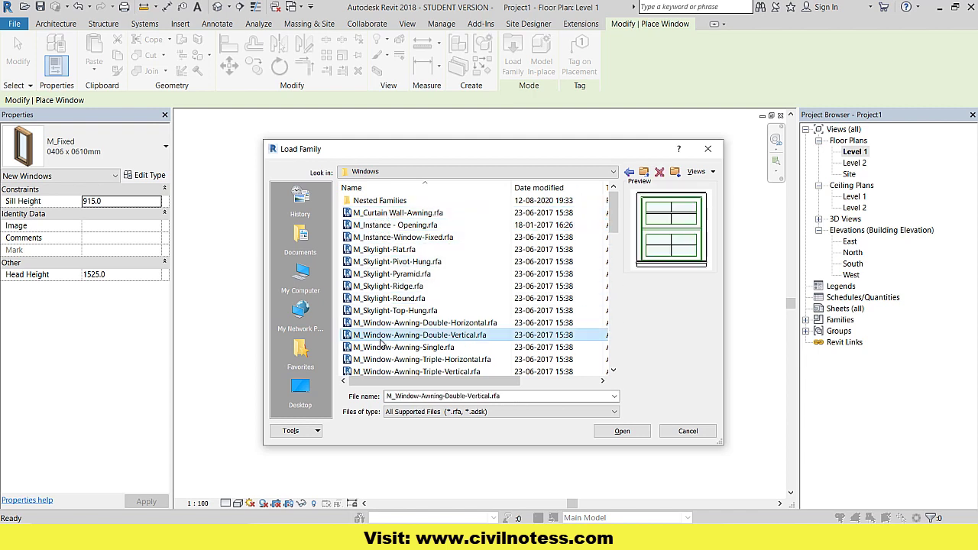
{"action": "scroll", "coordinate": [379, 342], "scroll_direction": "down", "scroll_amount": 4}
{"action": "left_click", "coordinate": [384, 297]}
{"action": "left_click", "coordinate": [387, 323]}
{"action": "scroll", "coordinate": [387, 323], "scroll_direction": "down", "scroll_amount": 2}
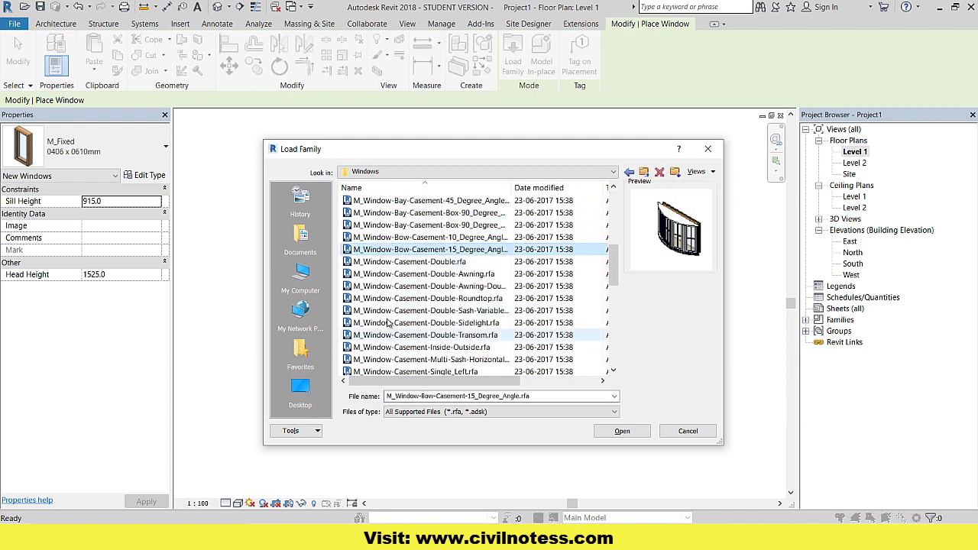
{"action": "key", "text": "Down"}
{"action": "key", "text": "Down"}
{"action": "key", "text": "Down"}
{"action": "key", "text": "Down"}
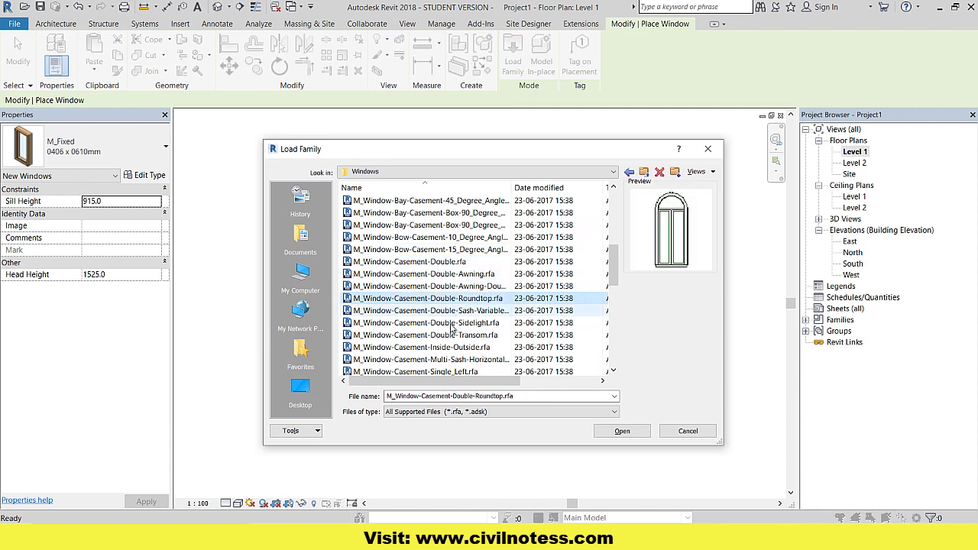
{"action": "left_click", "coordinate": [451, 323]}
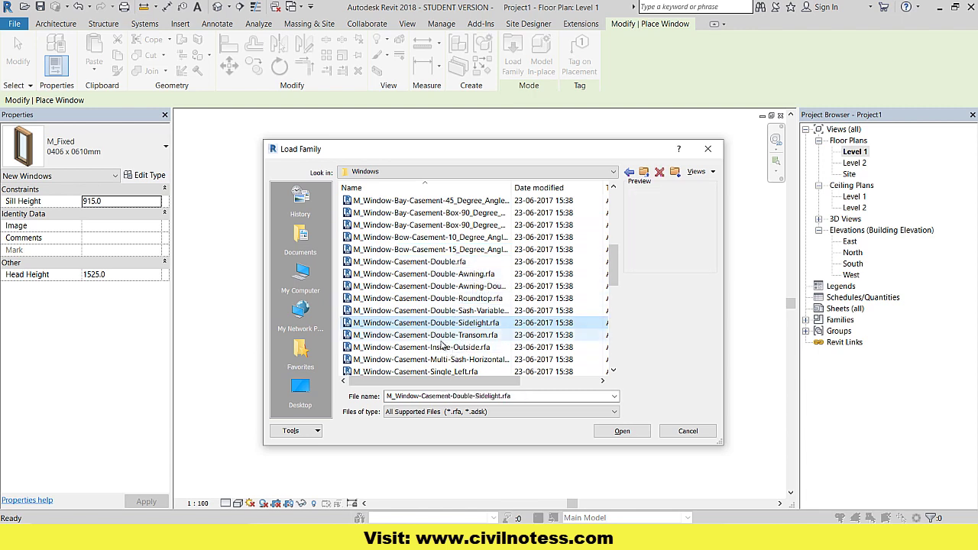
{"action": "left_click", "coordinate": [441, 340]}
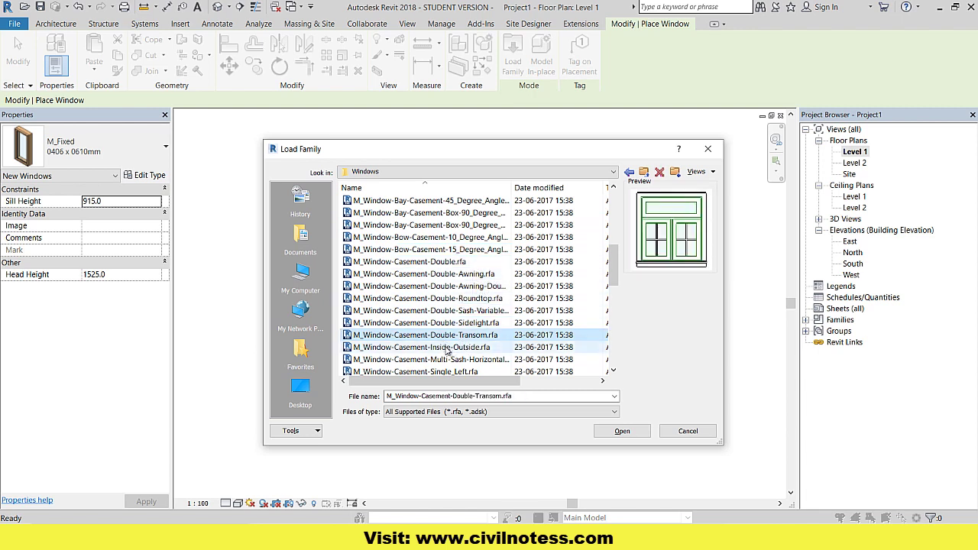
Load the transom window family and pick its 1050 x 1650mm type.
{"action": "left_click", "coordinate": [621, 431]}
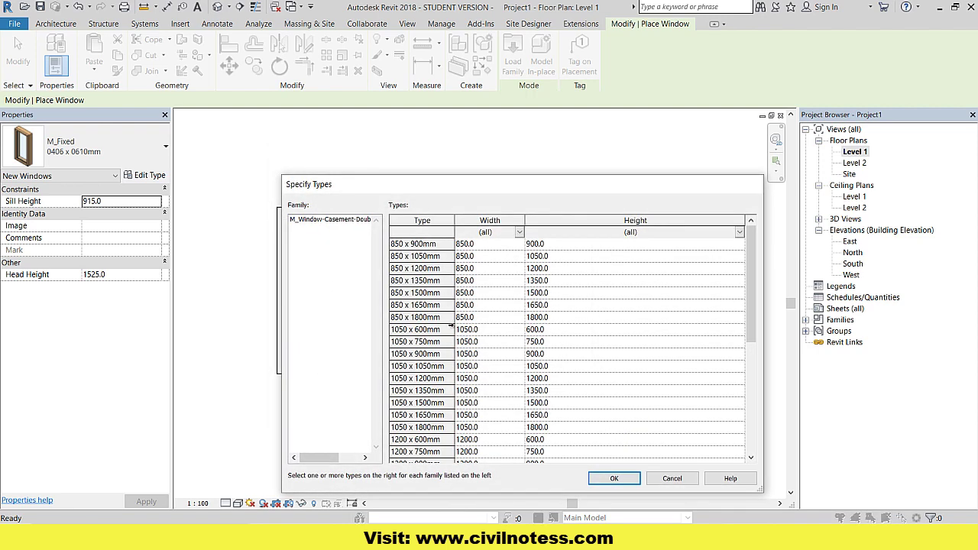
{"action": "scroll", "coordinate": [451, 326], "scroll_direction": "down", "scroll_amount": 4}
{"action": "scroll", "coordinate": [474, 343], "scroll_direction": "down", "scroll_amount": 2}
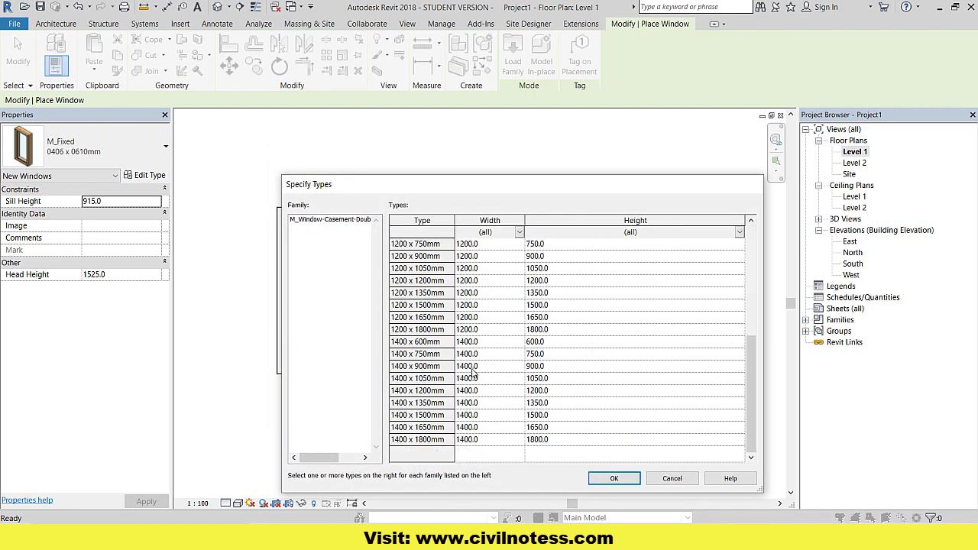
{"action": "scroll", "coordinate": [472, 370], "scroll_direction": "up", "scroll_amount": 3}
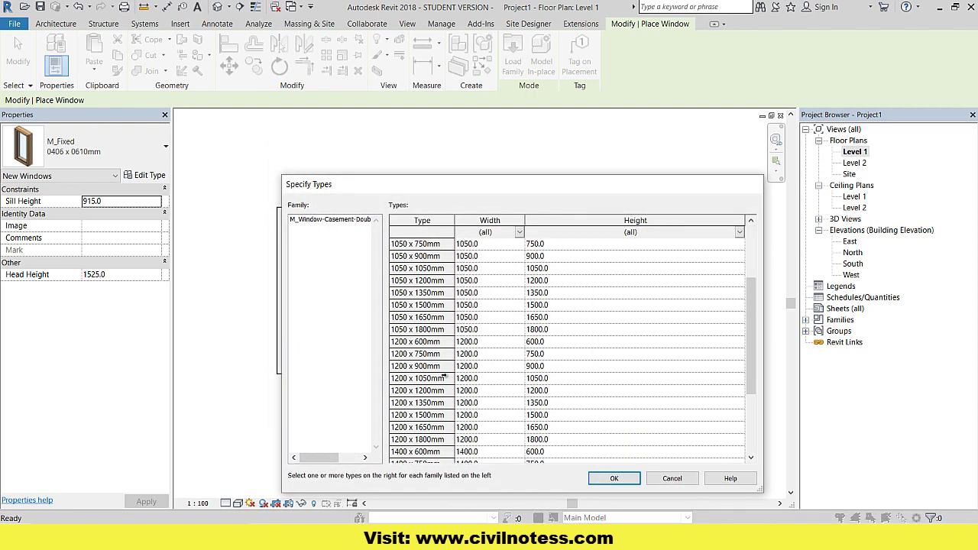
{"action": "left_click", "coordinate": [430, 317]}
Confirm the 1050 x 1650mm type, place a transom window in the left wall, then finish placement.
{"action": "left_click", "coordinate": [614, 479]}
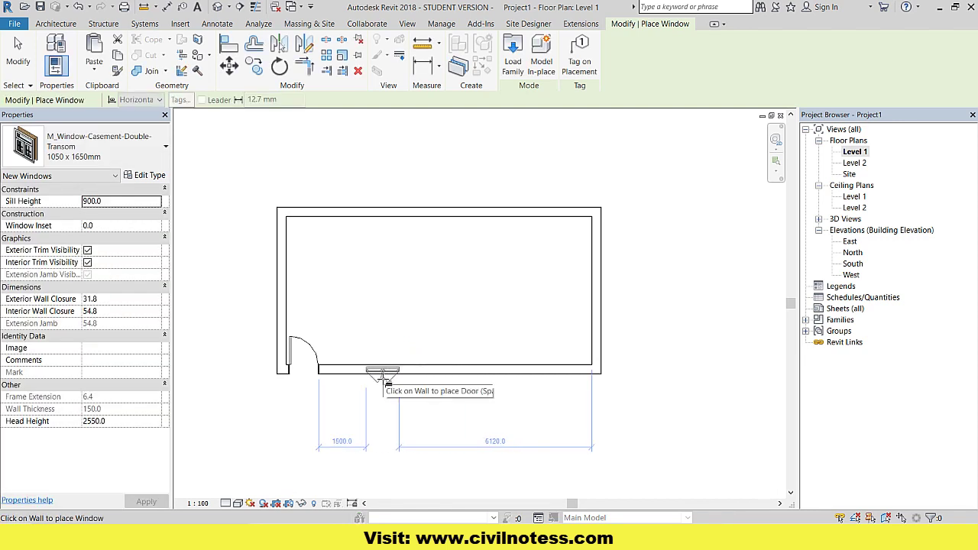
{"action": "scroll", "coordinate": [382, 374], "scroll_direction": "up", "scroll_amount": 5}
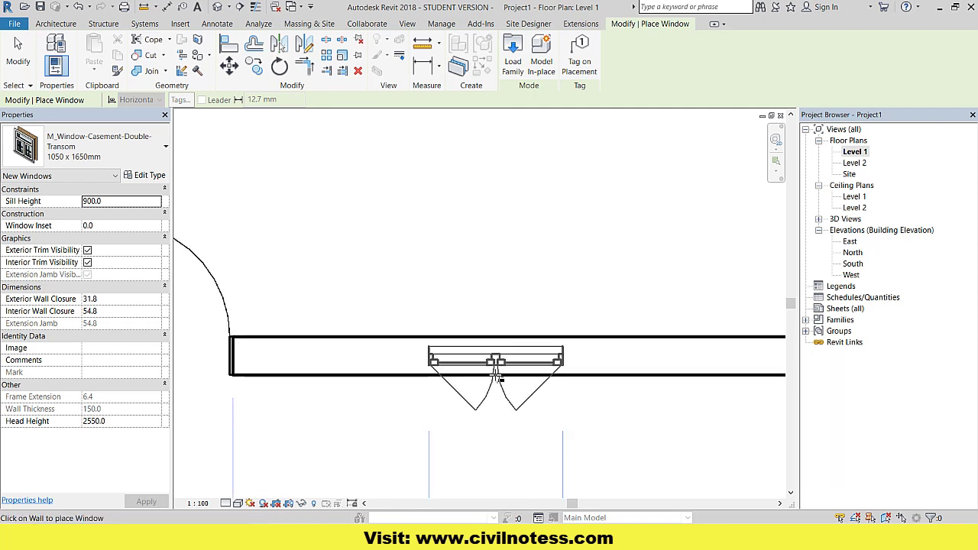
{"action": "scroll", "coordinate": [448, 421], "scroll_direction": "down", "scroll_amount": 3}
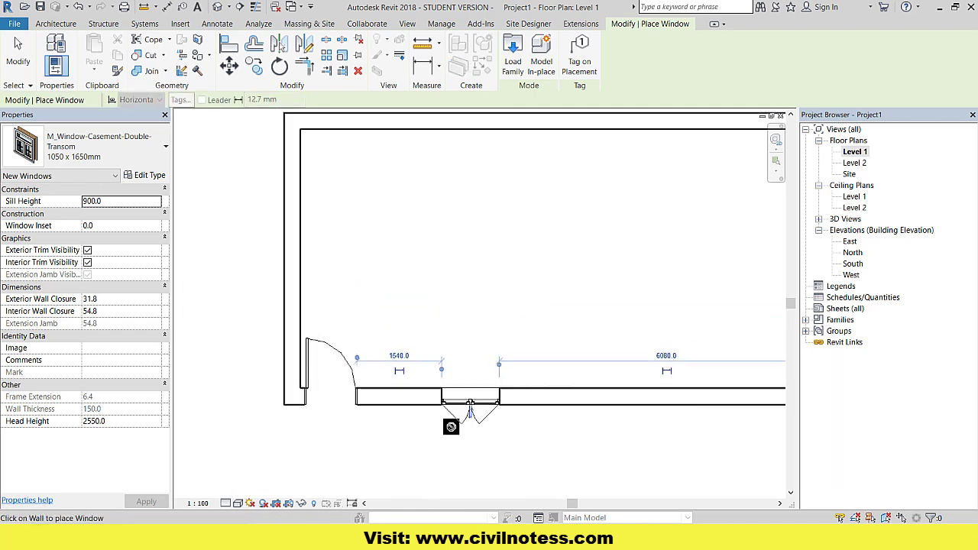
{"action": "left_click", "coordinate": [291, 247]}
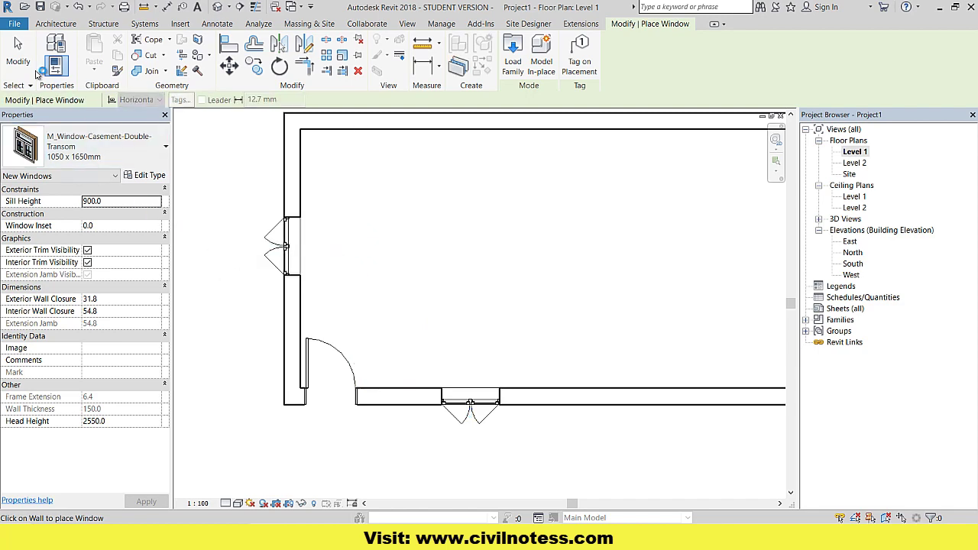
{"action": "left_click", "coordinate": [18, 52]}
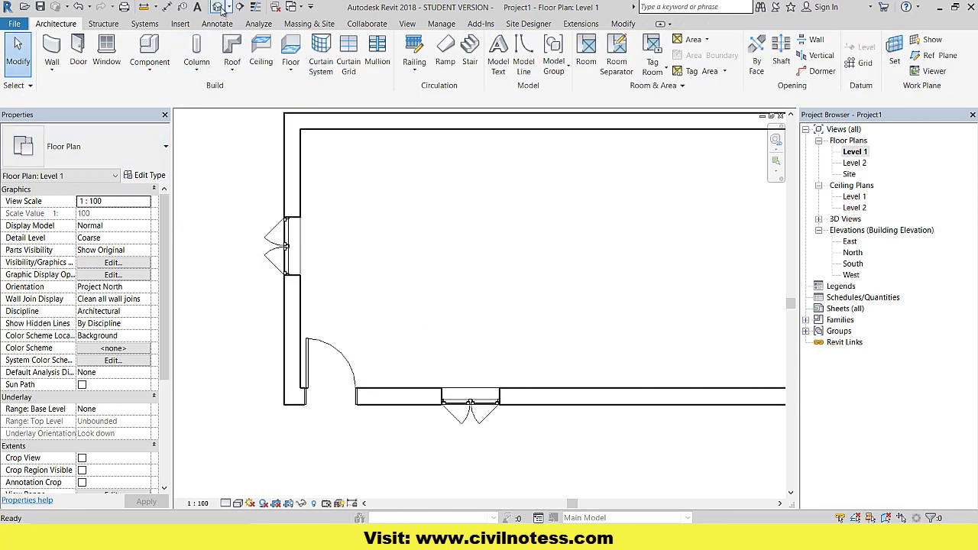
Switch to the default 3D view and pan across the room to the right-hand window.
{"action": "left_click", "coordinate": [200, 52]}
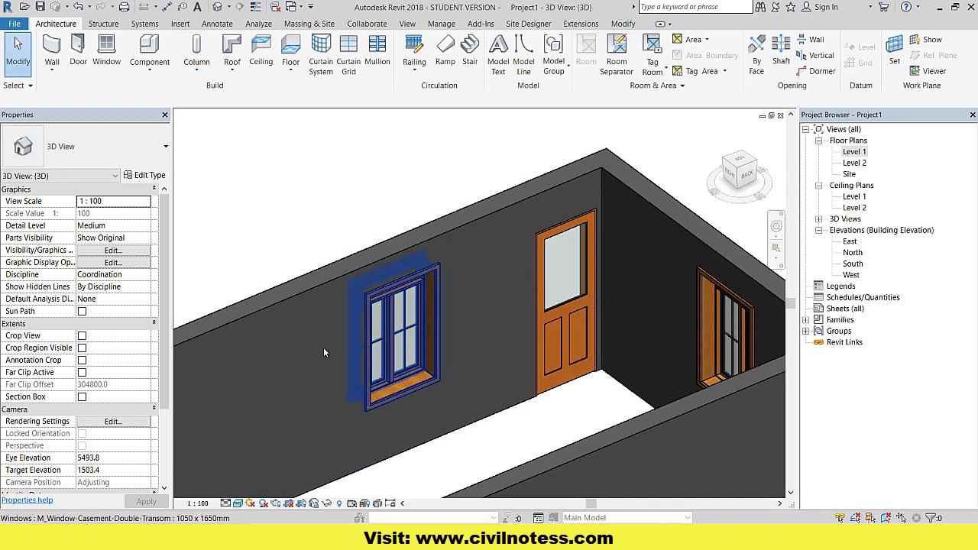
{"action": "scroll", "coordinate": [342, 402], "scroll_direction": "up", "scroll_amount": 3}
{"action": "scroll", "coordinate": [316, 427], "scroll_direction": "up", "scroll_amount": 3}
{"action": "scroll", "coordinate": [317, 428], "scroll_direction": "down", "scroll_amount": 2}
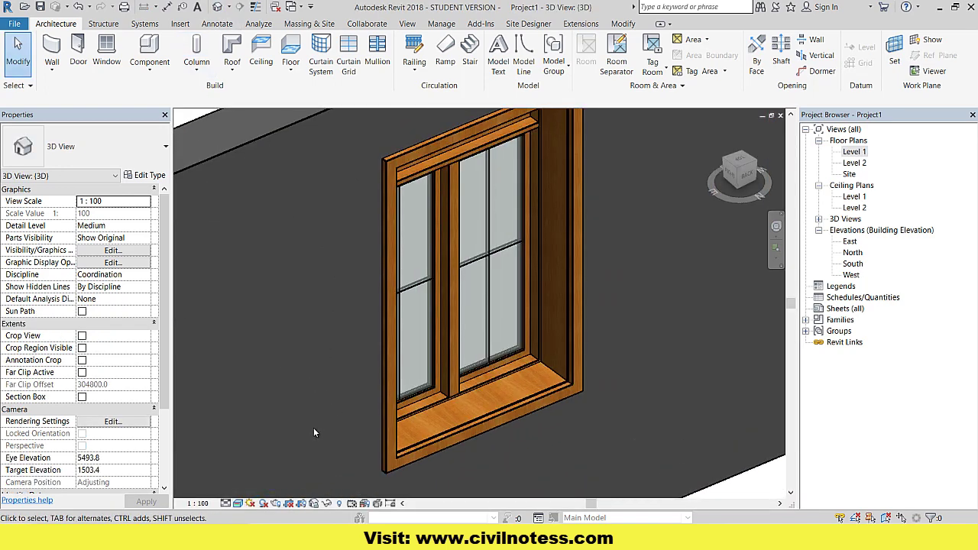
{"action": "scroll", "coordinate": [313, 427], "scroll_direction": "down", "scroll_amount": 3}
{"action": "middle_click_drag", "start_coordinate": [499, 389], "coordinate": [535, 290]}
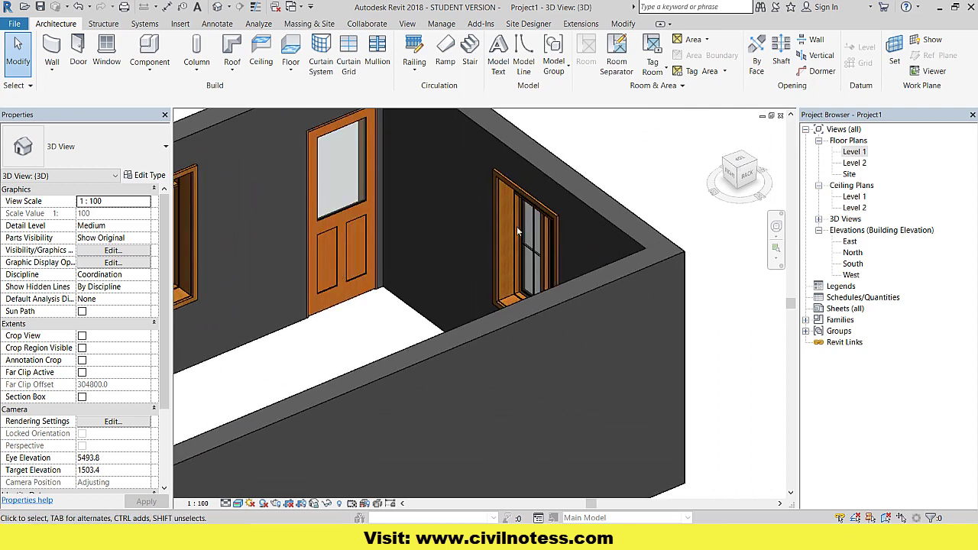
{"action": "scroll", "coordinate": [552, 279], "scroll_direction": "up", "scroll_amount": 4}
{"action": "scroll", "coordinate": [489, 273], "scroll_direction": "down", "scroll_amount": 5}
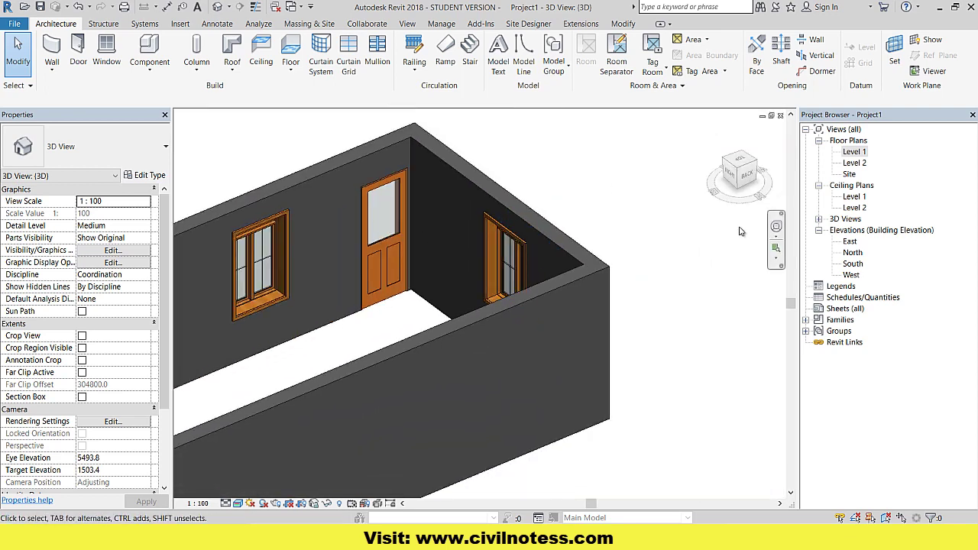
Orbit and zoom in on the window, view the model from the left, then return to Home view.
{"action": "left_click", "coordinate": [775, 226]}
{"action": "left_click_drag", "start_coordinate": [744, 256], "coordinate": [435, 251]}
{"action": "scroll", "coordinate": [370, 430], "scroll_direction": "up", "scroll_amount": 3}
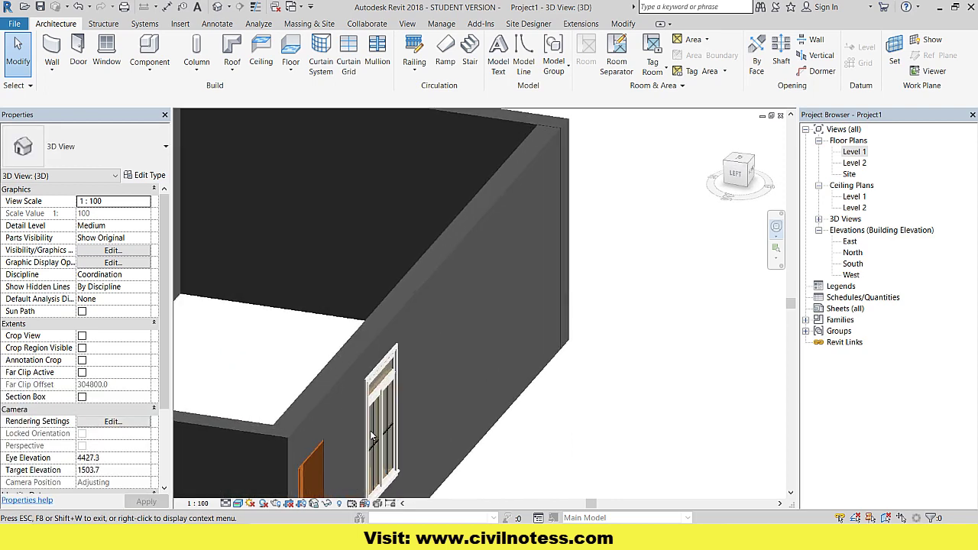
{"action": "scroll", "coordinate": [468, 458], "scroll_direction": "up", "scroll_amount": 3}
{"action": "left_click_drag", "start_coordinate": [520, 354], "coordinate": [504, 417]}
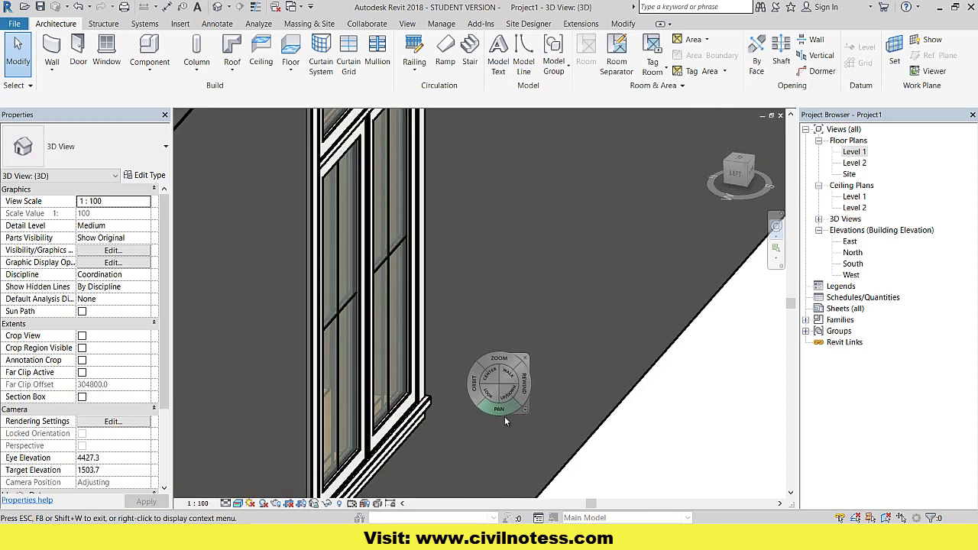
{"action": "scroll", "coordinate": [557, 390], "scroll_direction": "down", "scroll_amount": 5}
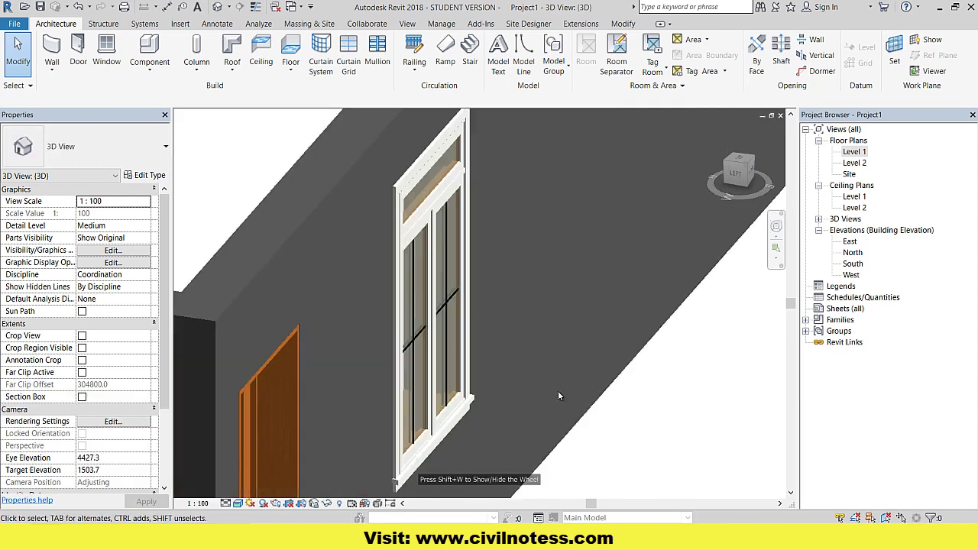
{"action": "scroll", "coordinate": [566, 390], "scroll_direction": "down", "scroll_amount": 2}
{"action": "scroll", "coordinate": [601, 392], "scroll_direction": "down", "scroll_amount": 2}
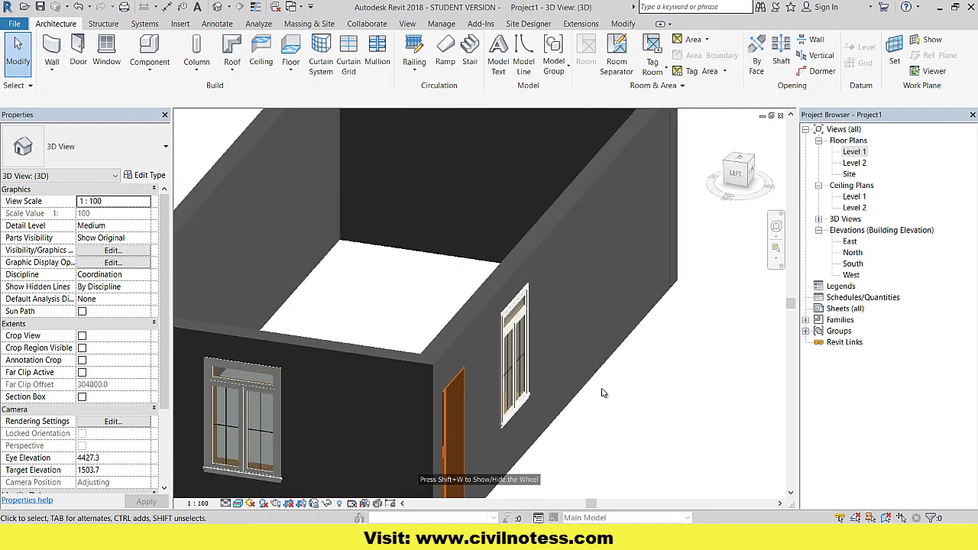
{"action": "left_click", "coordinate": [739, 184]}
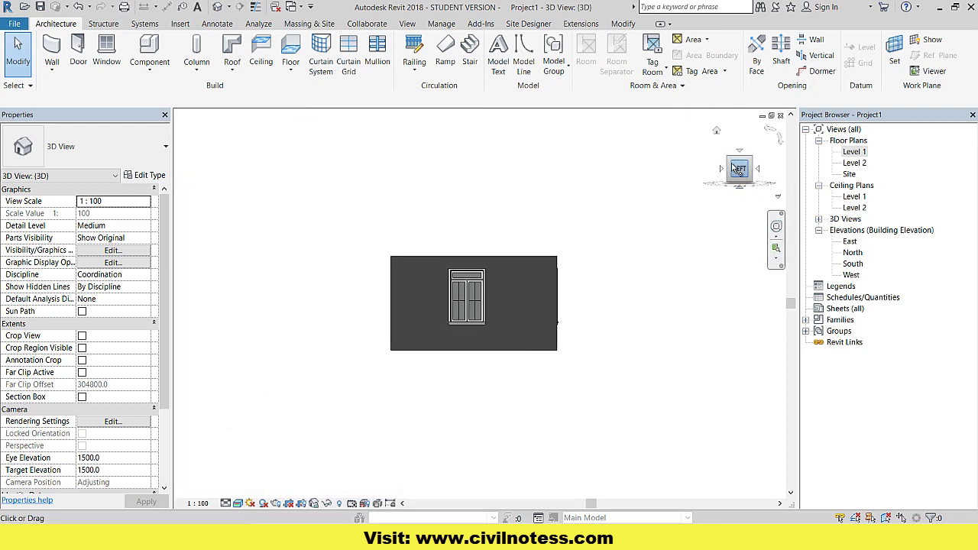
{"action": "left_click", "coordinate": [717, 135]}
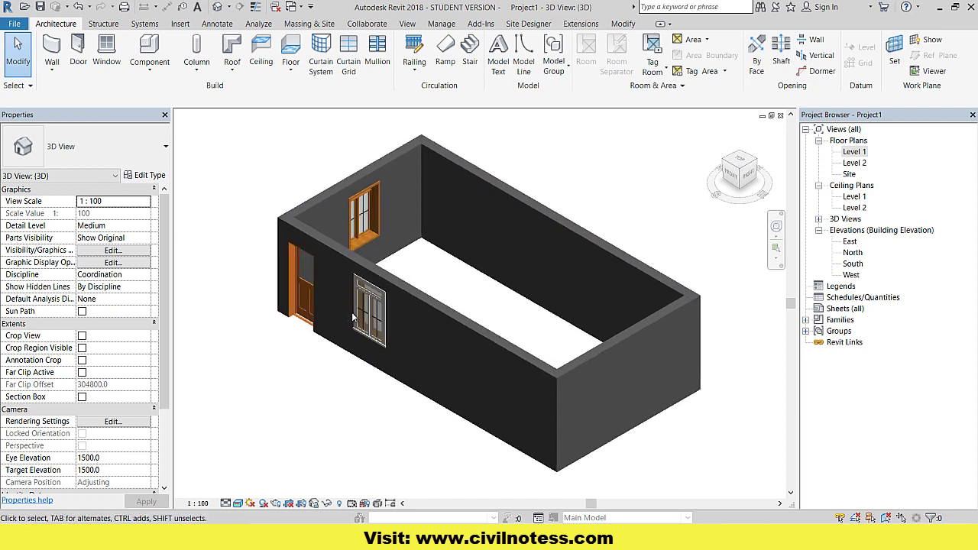